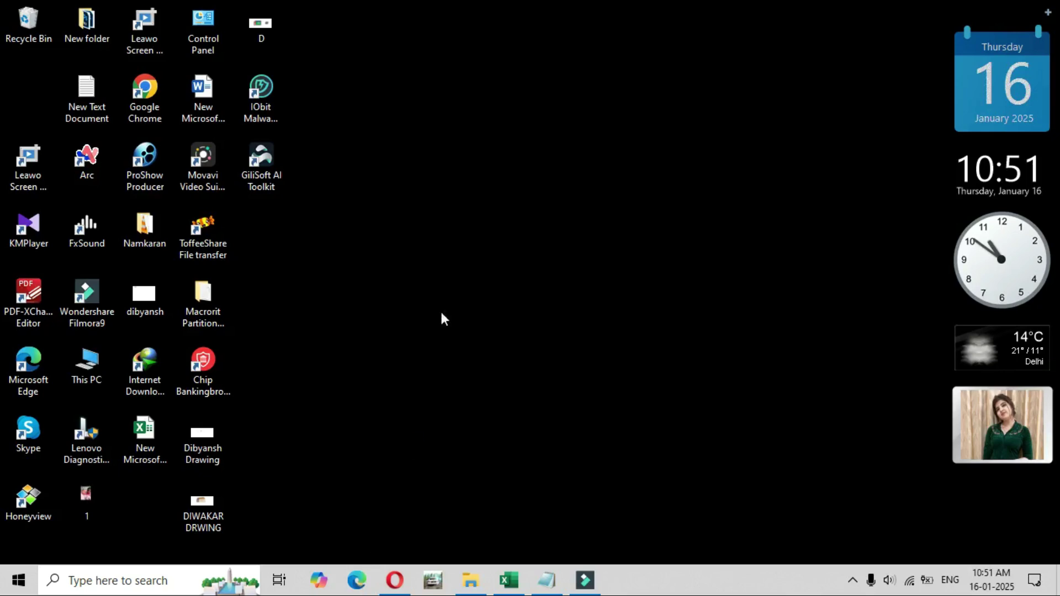
# Search Google for "iobit" in Microsoft Edge and open the official IObit website from the results.
pyautogui.press('super+2')
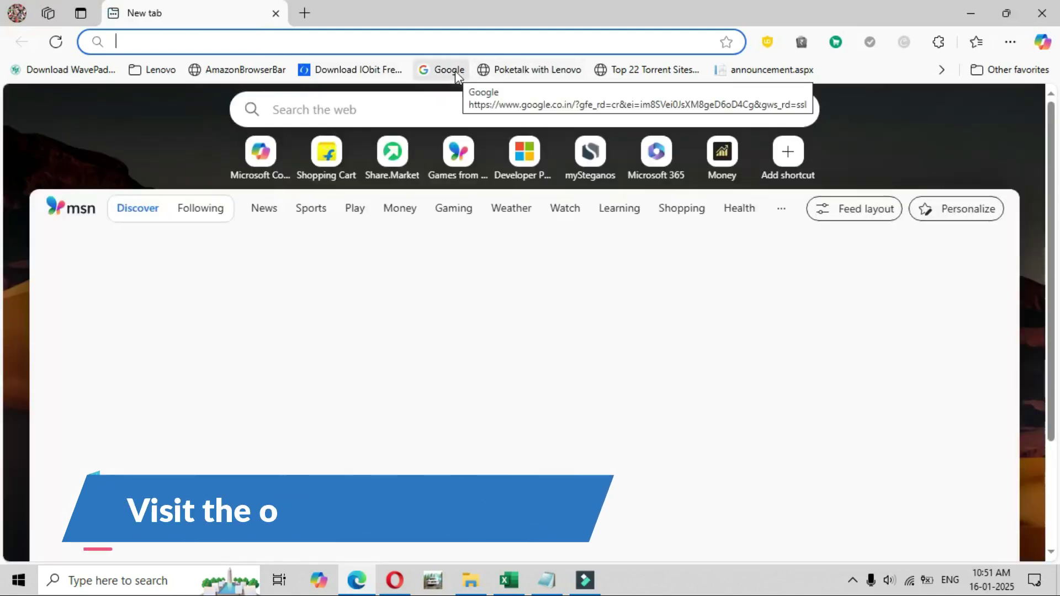
pyautogui.click(455, 70)
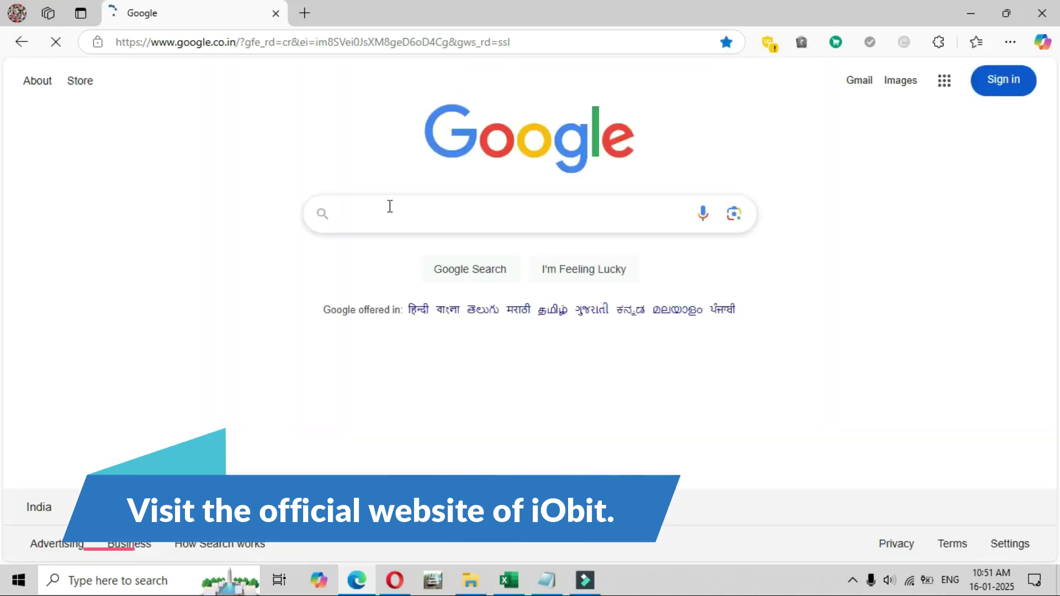
pyautogui.write('iobi')
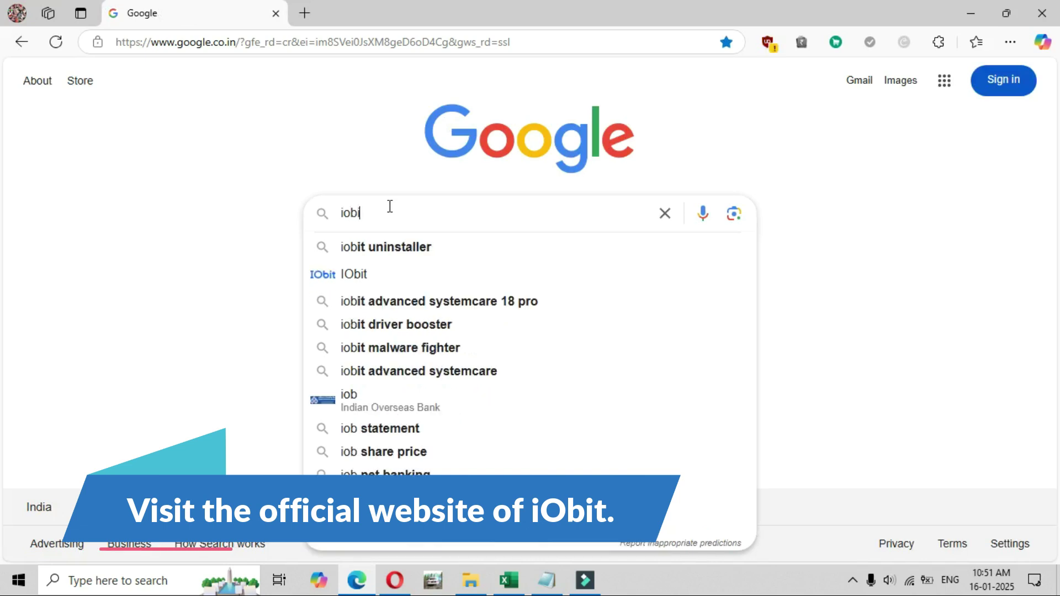
pyautogui.write('t')
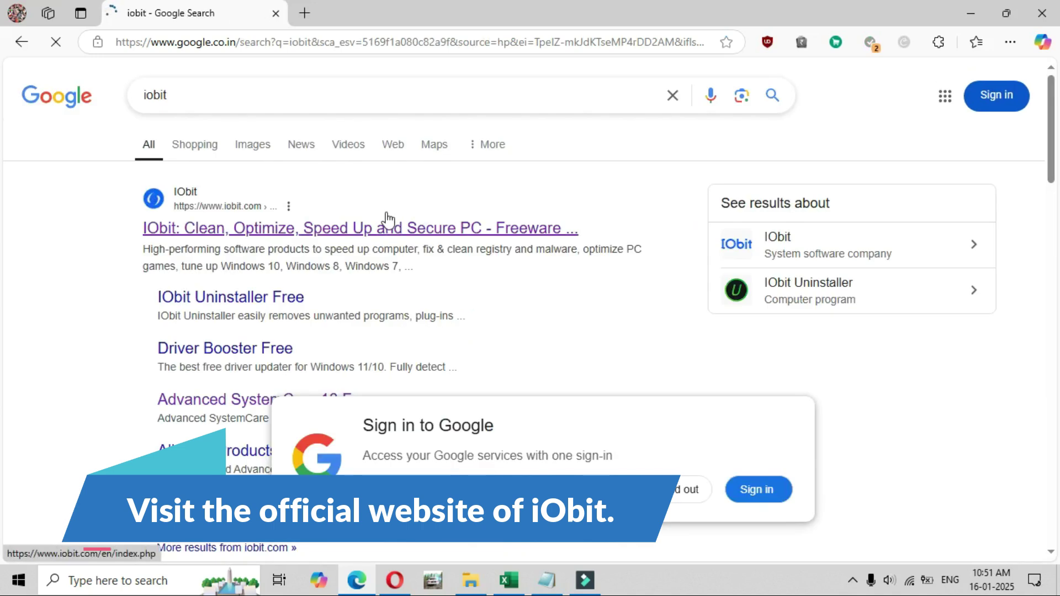
pyautogui.click(222, 240)
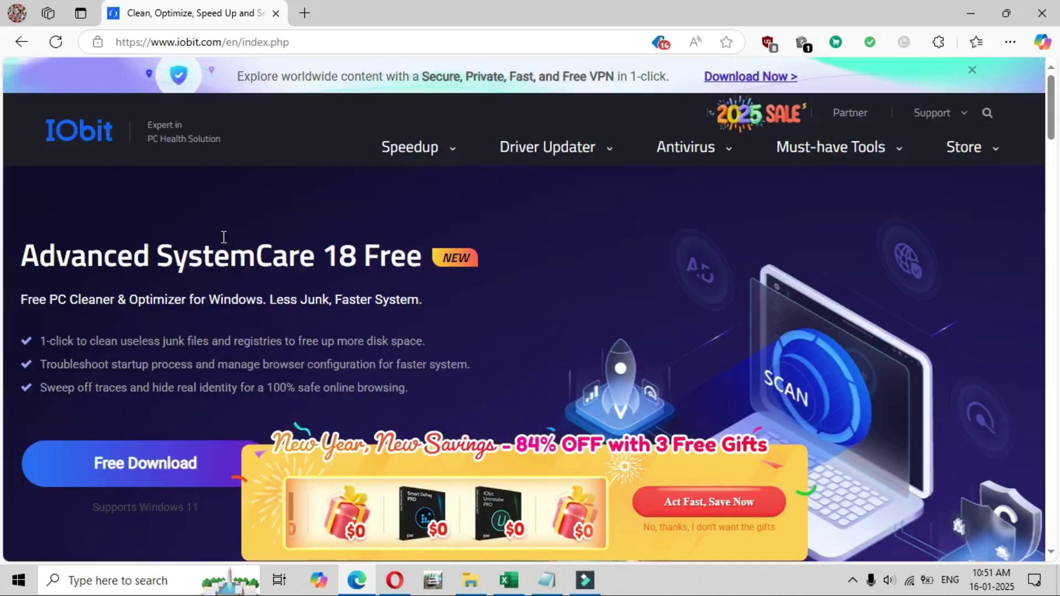
# Open the Advanced SystemCare Free product page on the IObit website.
pyautogui.scroll(-1, 223, 236)
pyautogui.moveTo(27, 176); pyautogui.dragTo(421, 183)
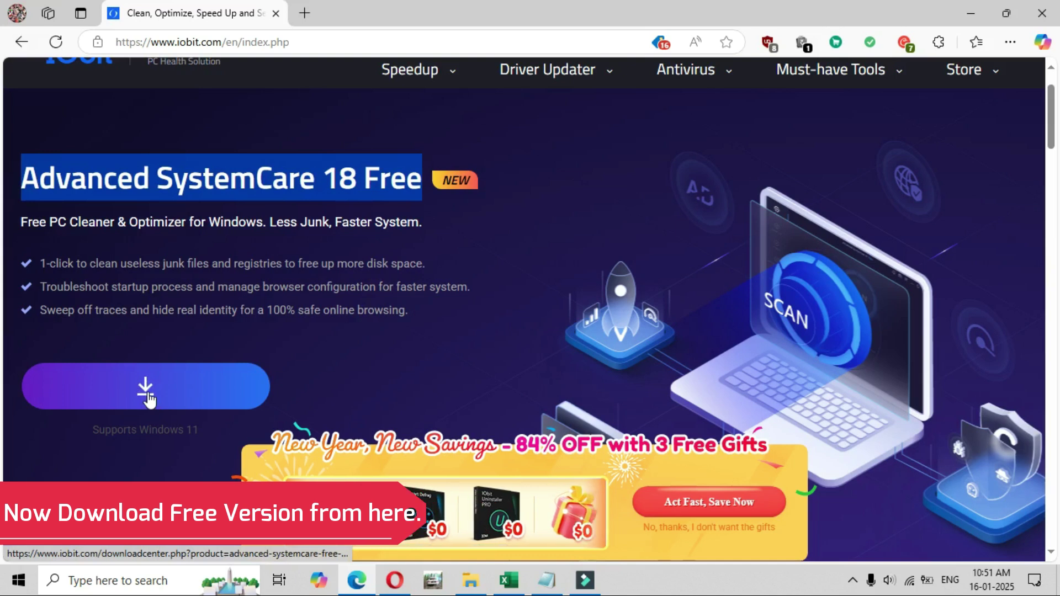
pyautogui.scroll(2, 438, 209)
pyautogui.moveTo(453, 154)
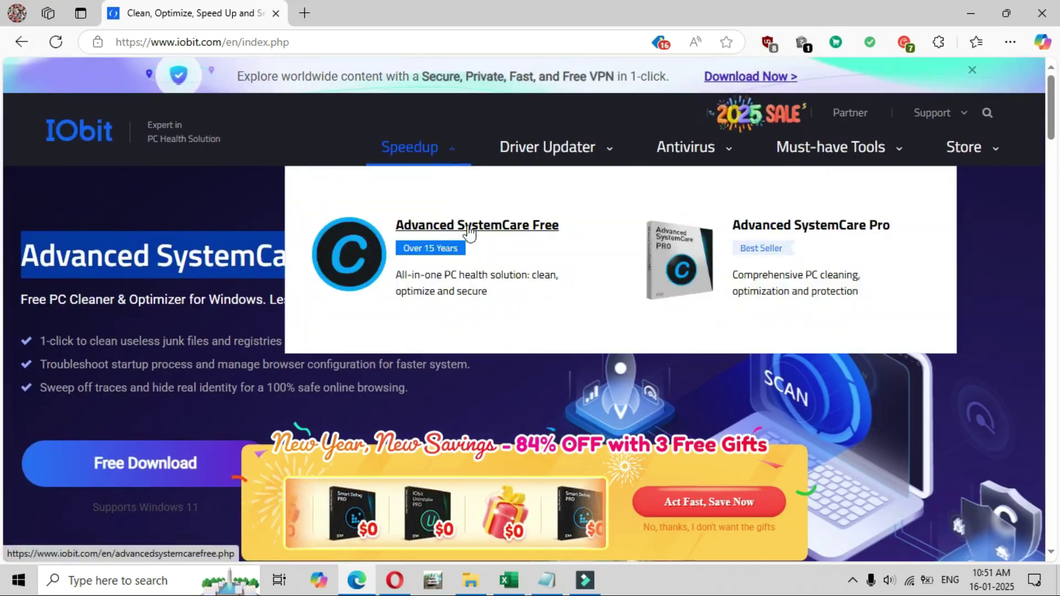
pyautogui.click(443, 233)
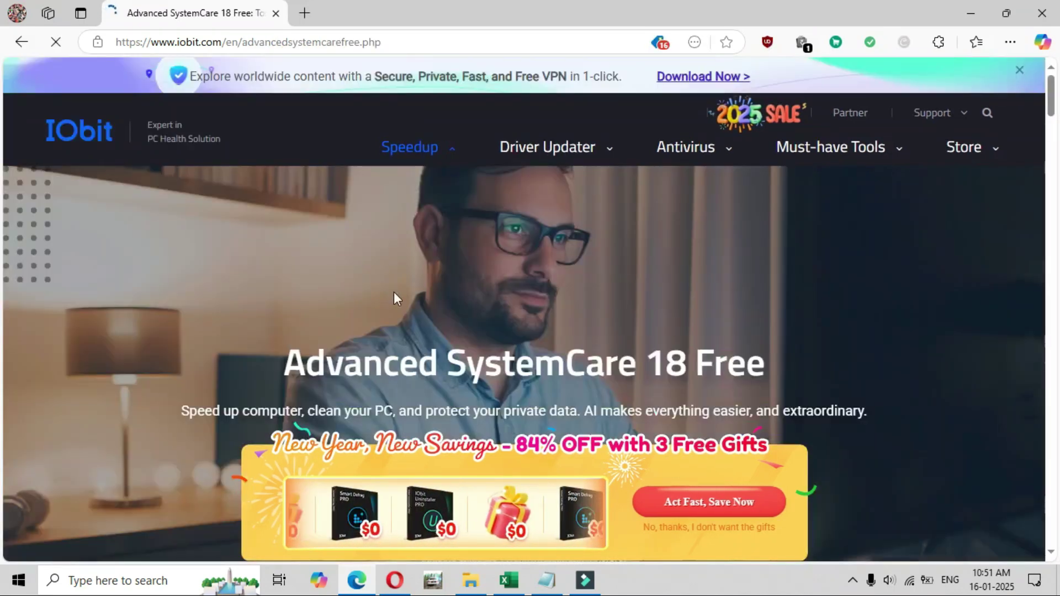
# Check the version, file size and supported Windows editions of Advanced SystemCare 18 Free, and download the free installer.
pyautogui.scroll(-4, 393, 292)
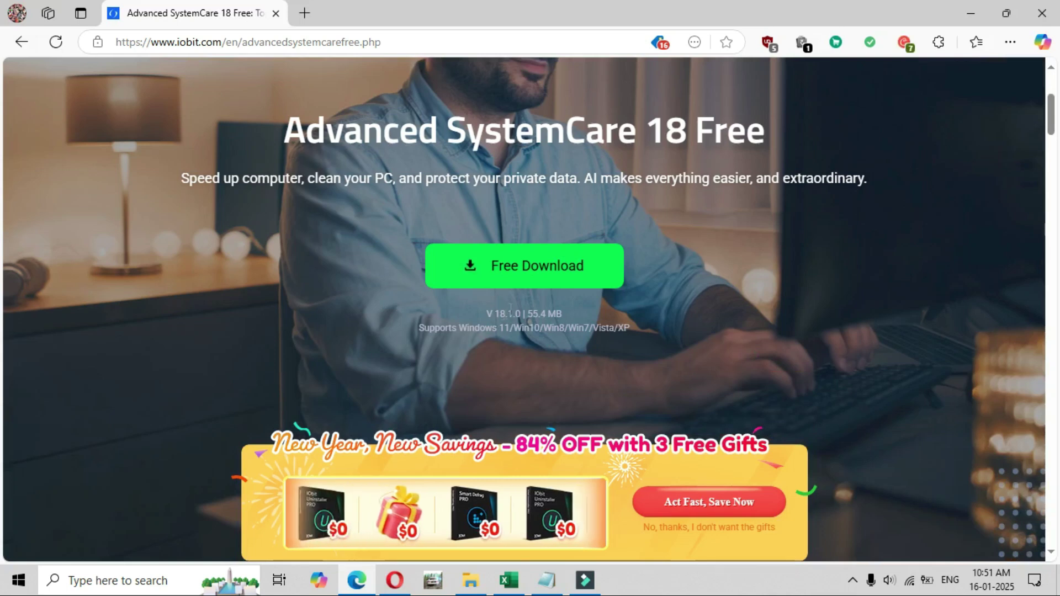
pyautogui.moveTo(486, 312); pyautogui.dragTo(566, 309)
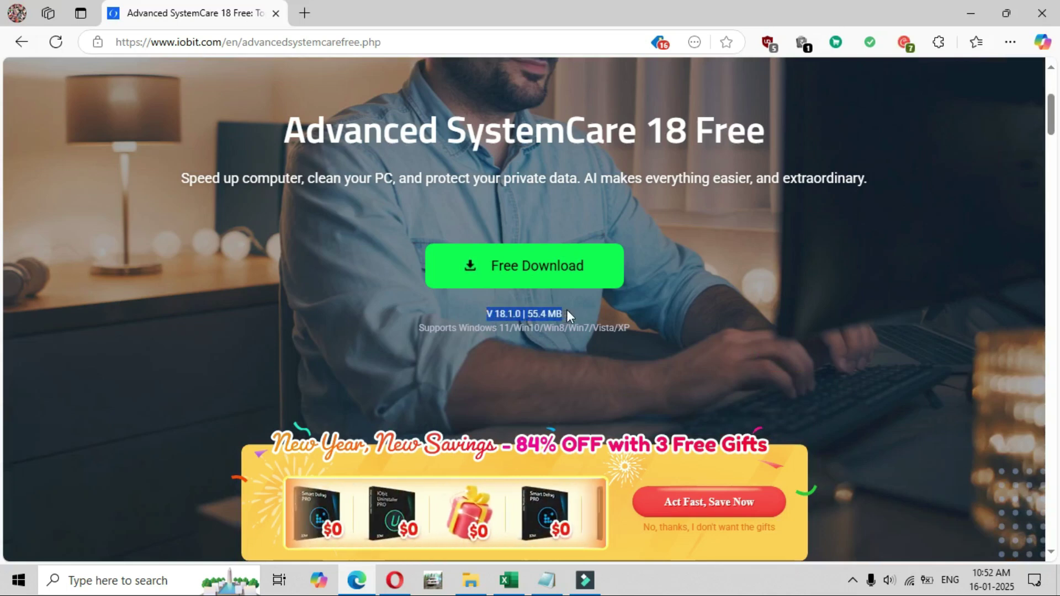
pyautogui.click(452, 342)
pyautogui.moveTo(417, 328); pyautogui.dragTo(641, 326)
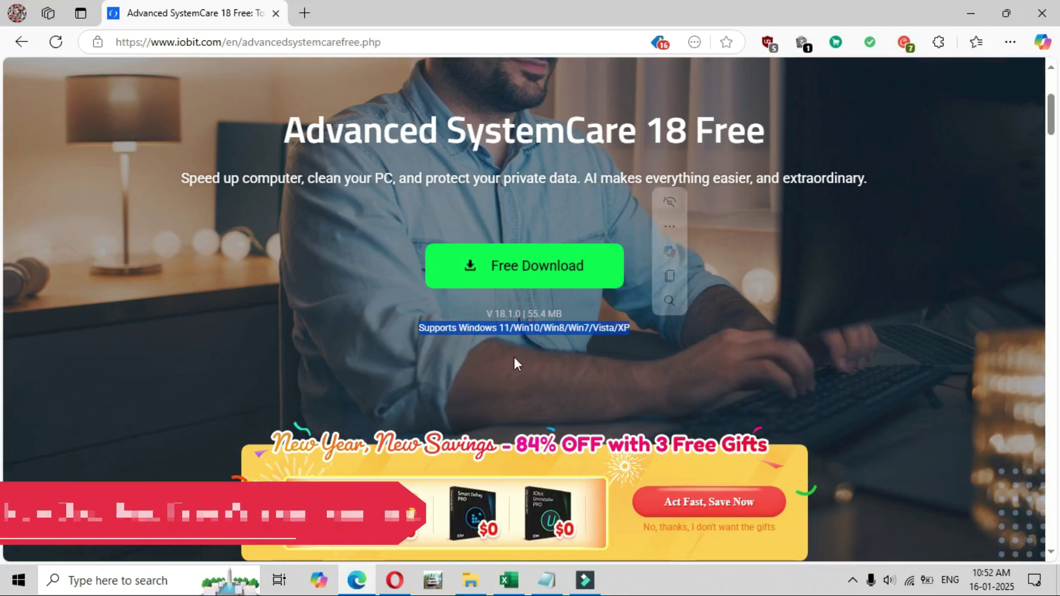
pyautogui.click(494, 353)
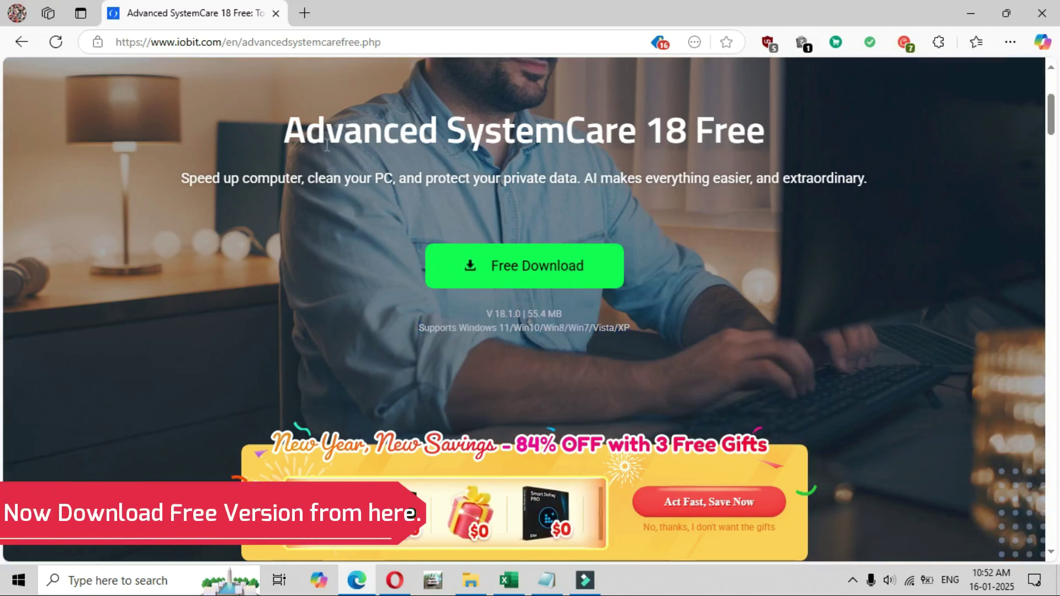
pyautogui.moveTo(297, 127); pyautogui.dragTo(765, 133)
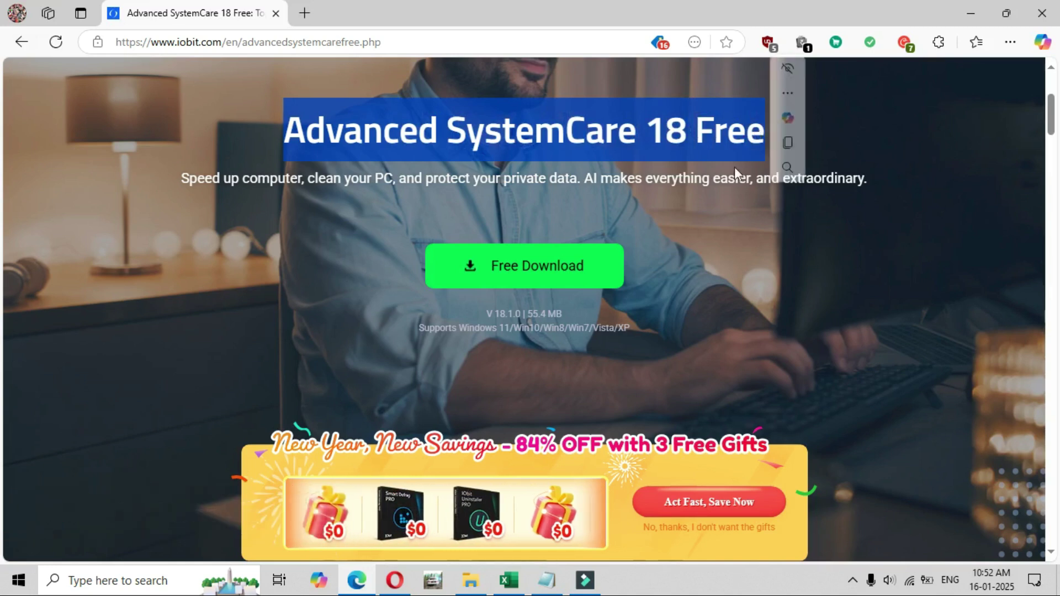
pyautogui.click(724, 254)
pyautogui.click(555, 266)
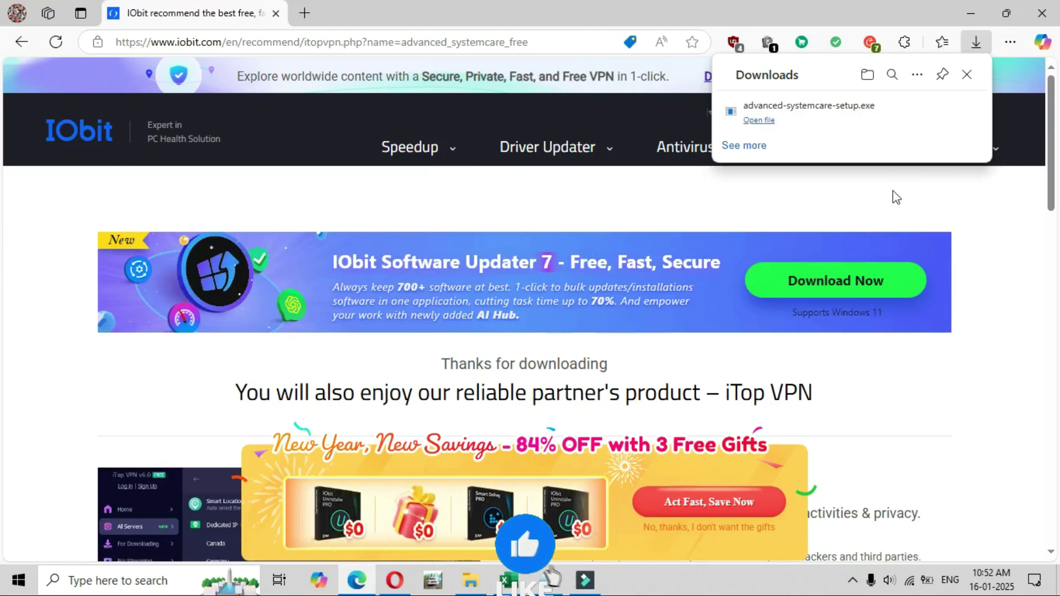
# Run advanced-systemcare-setup from the iObit Advanced SystemCare 18 PRO folder, allowing it past Microsoft Defender SmartScreen, and minimize the folder window.
pyautogui.moveTo(932, 127)
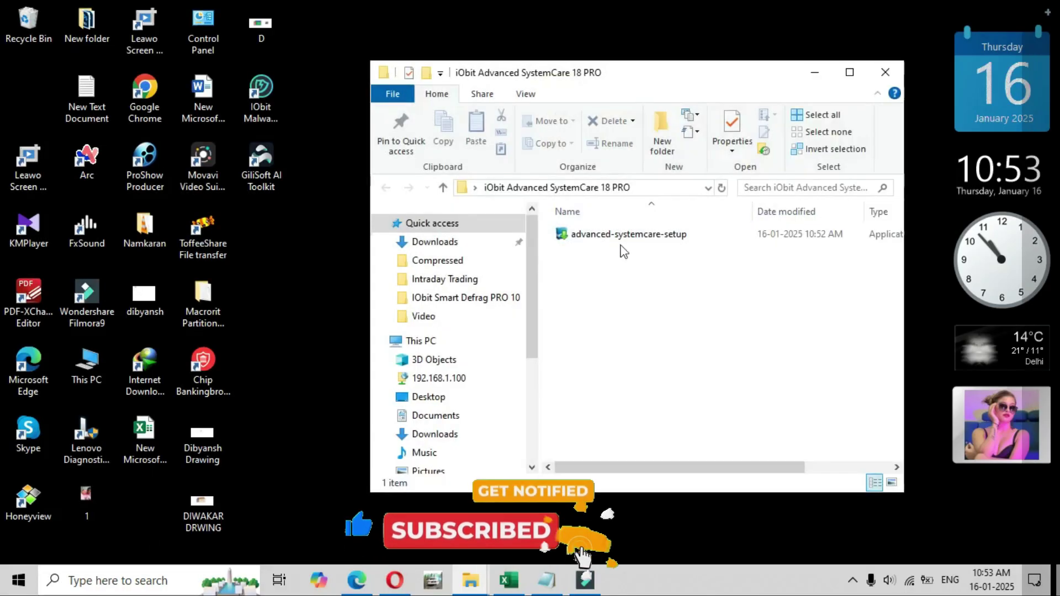
pyautogui.click(849, 76)
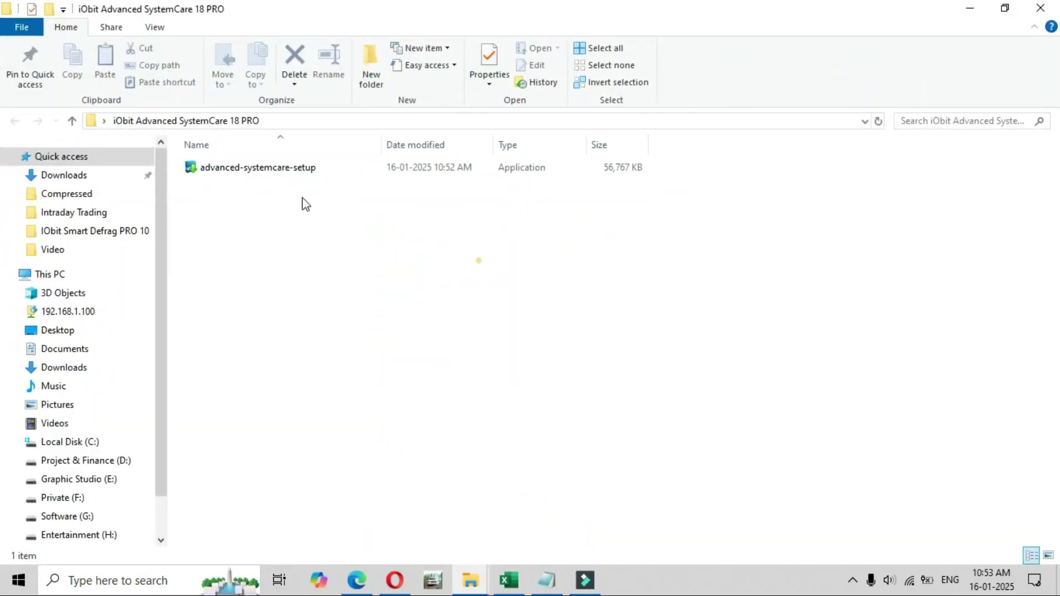
pyautogui.rightClick(276, 169)
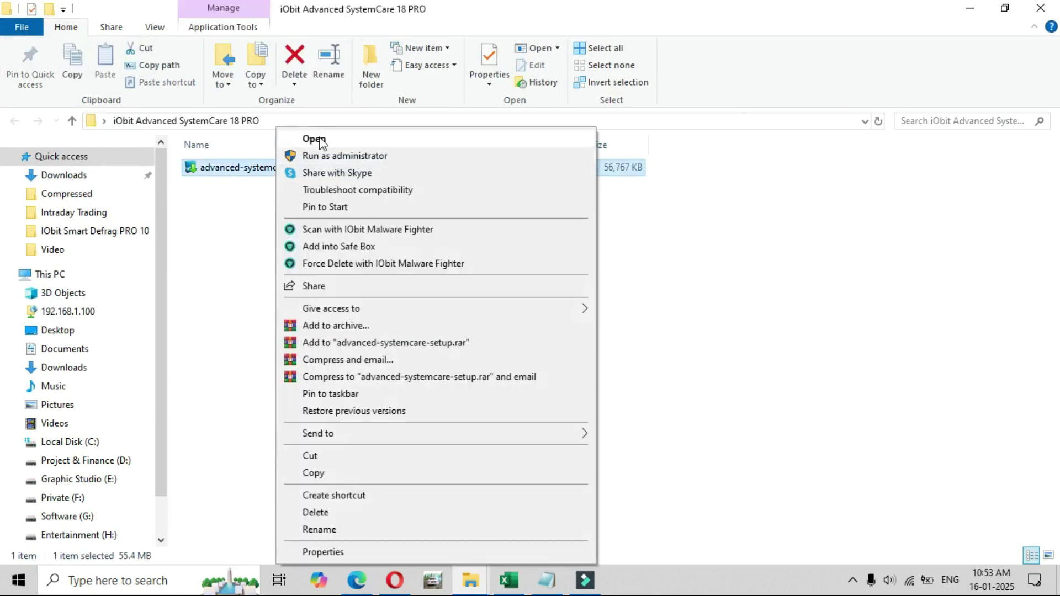
pyautogui.click(322, 143)
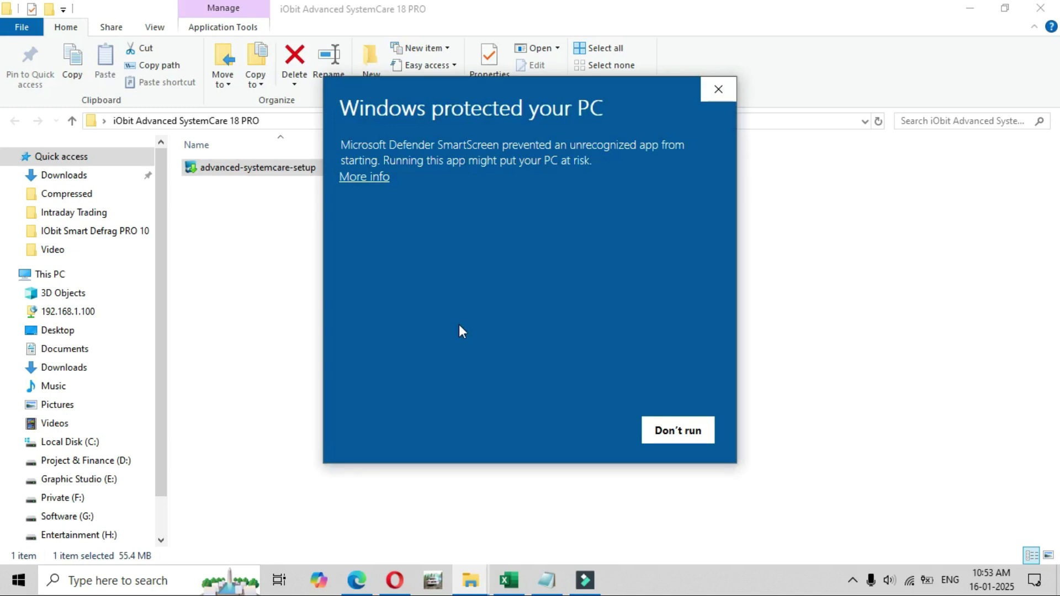
pyautogui.click(381, 177)
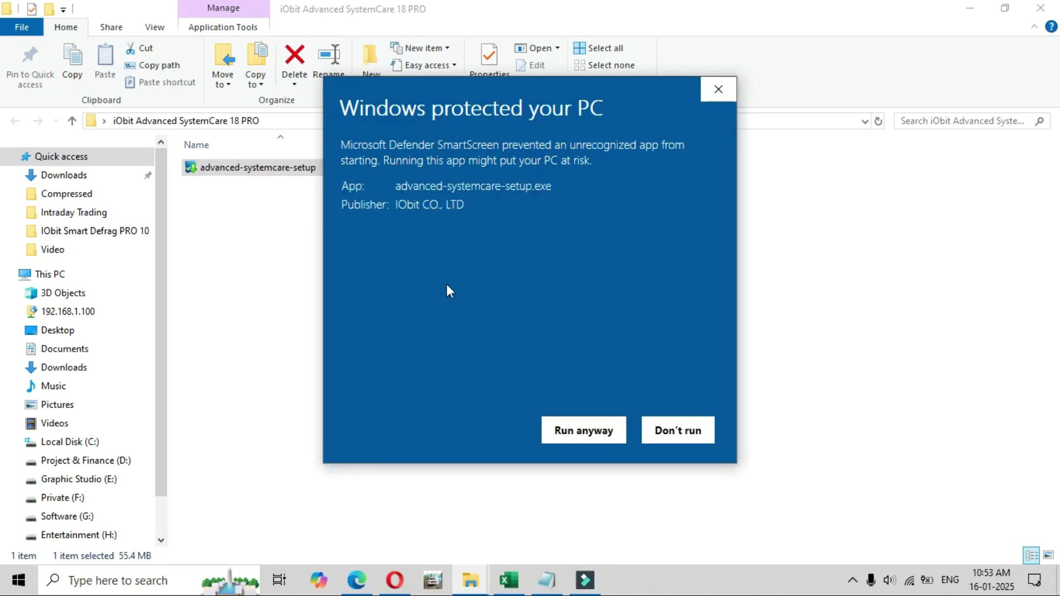
pyautogui.click(579, 434)
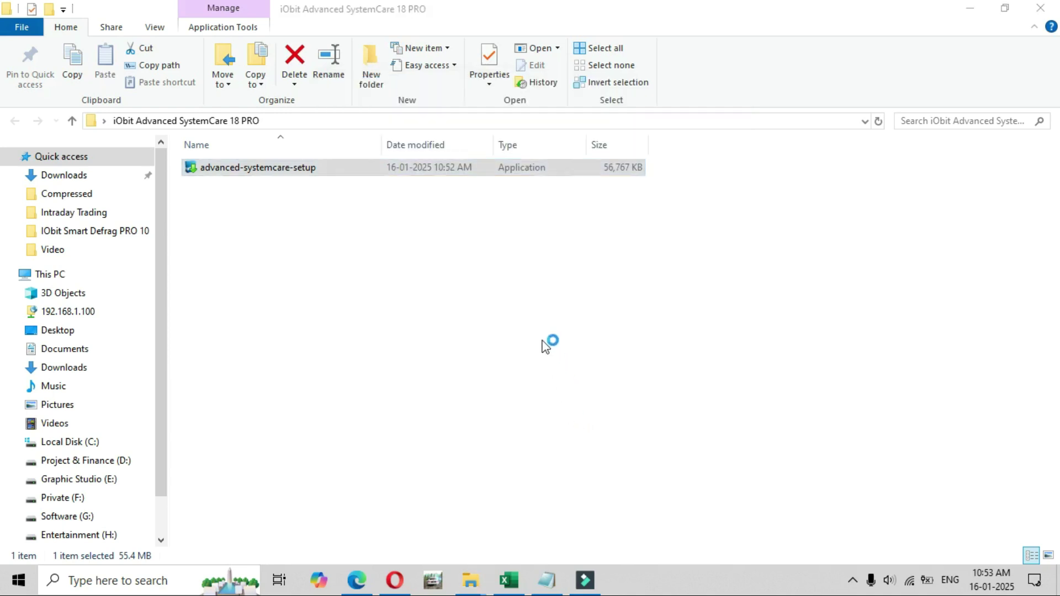
pyautogui.click(970, 8)
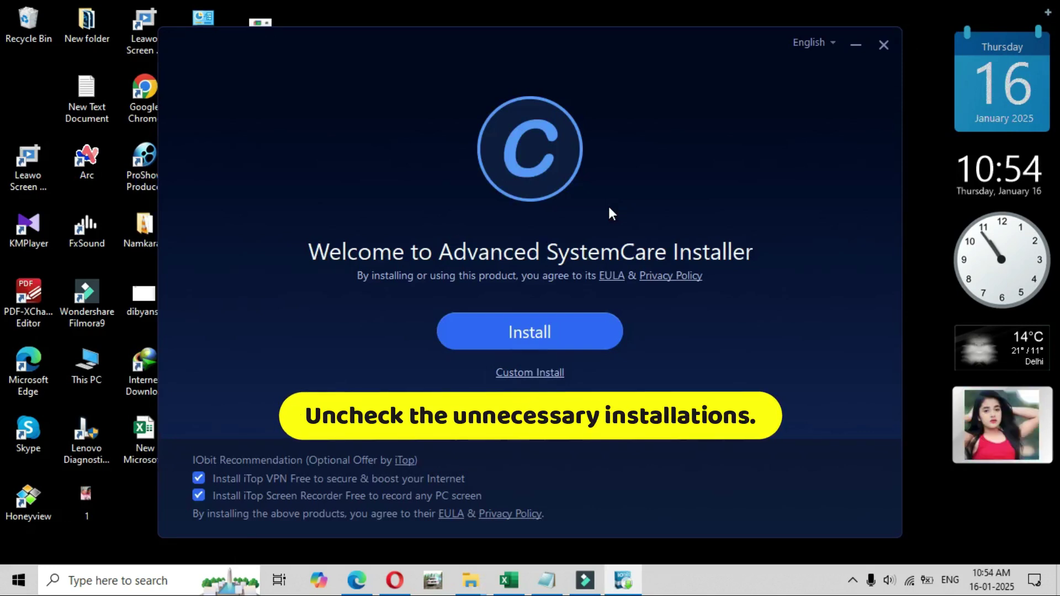
# Install Advanced SystemCare without iTop VPN and iTop Screen Recorder, and skip the iTop PDF Free offer.
pyautogui.click(197, 479)
pyautogui.click(199, 496)
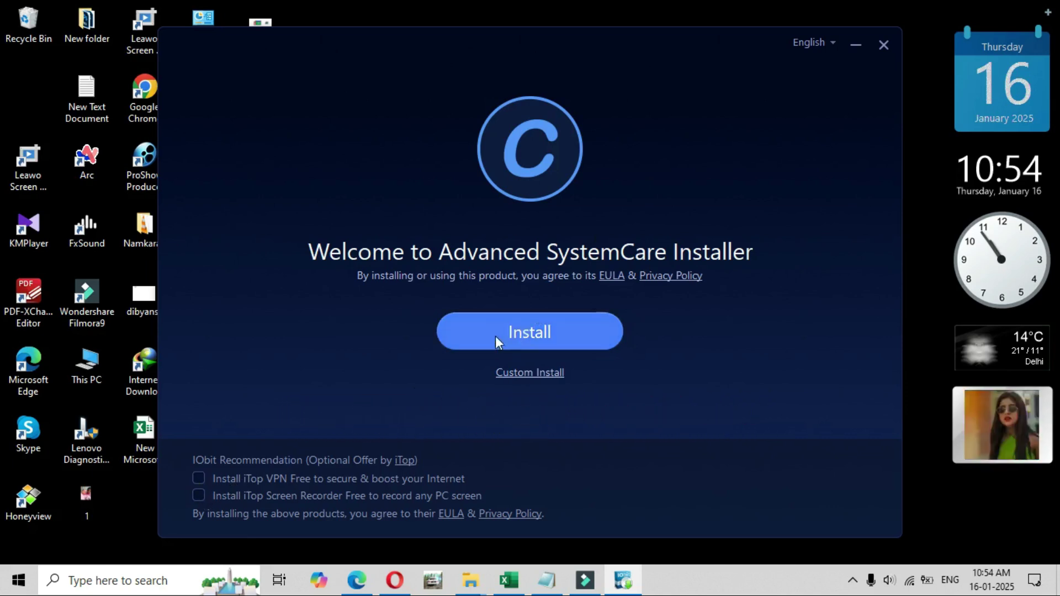
pyautogui.click(510, 332)
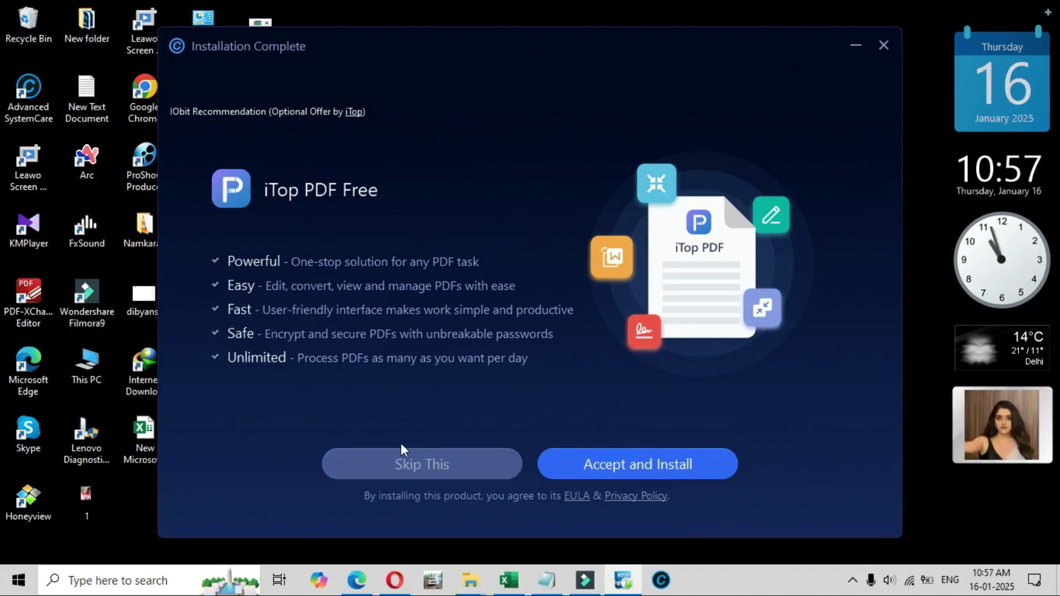
pyautogui.click(413, 461)
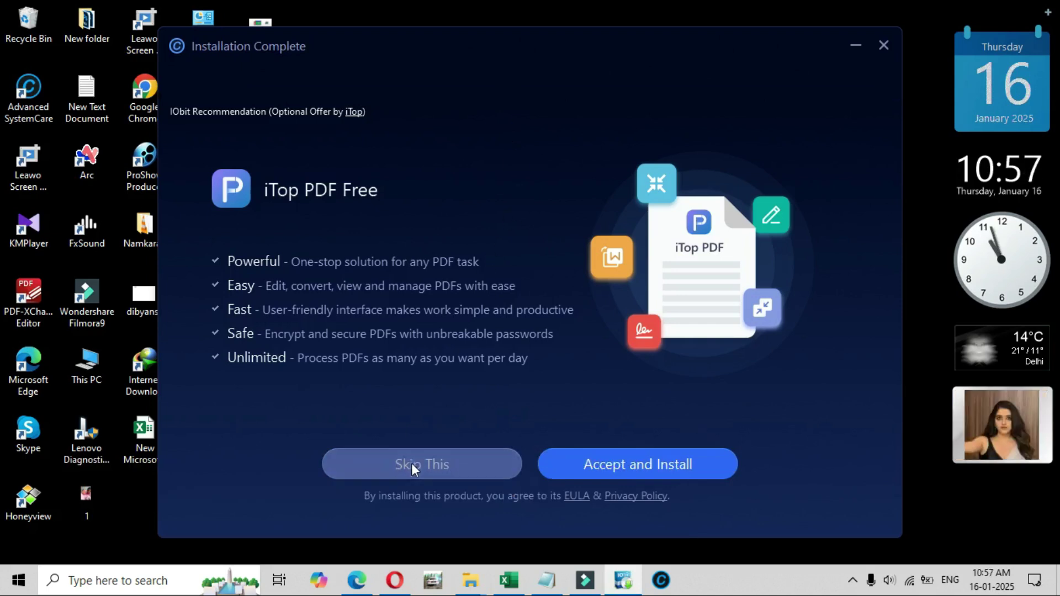
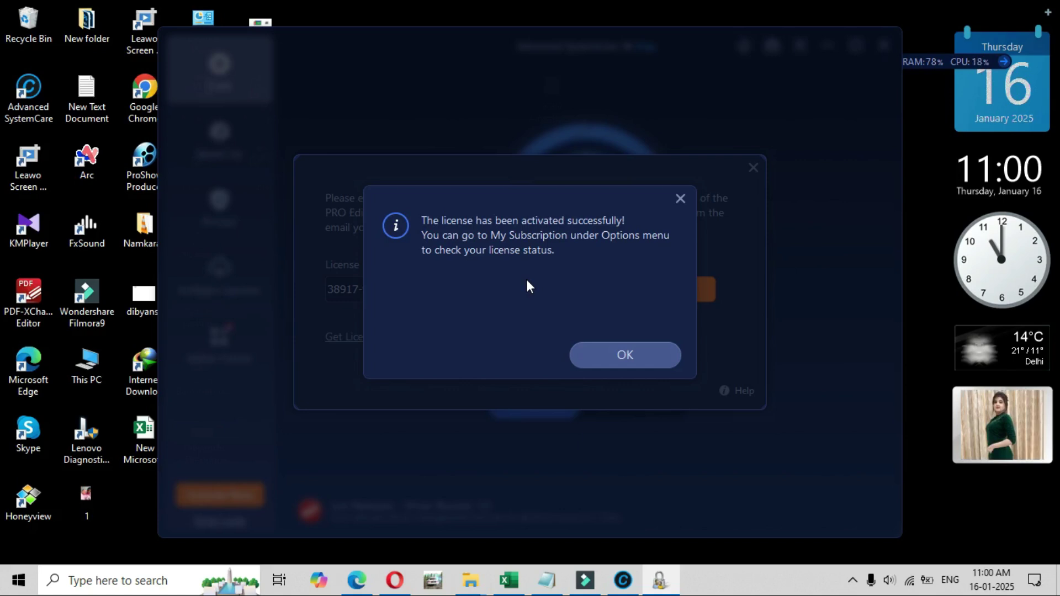
# Dismiss the license activation notice, turn on Registry Deep Clean among the advanced functions, and accept the feature settings.
pyautogui.click(629, 356)
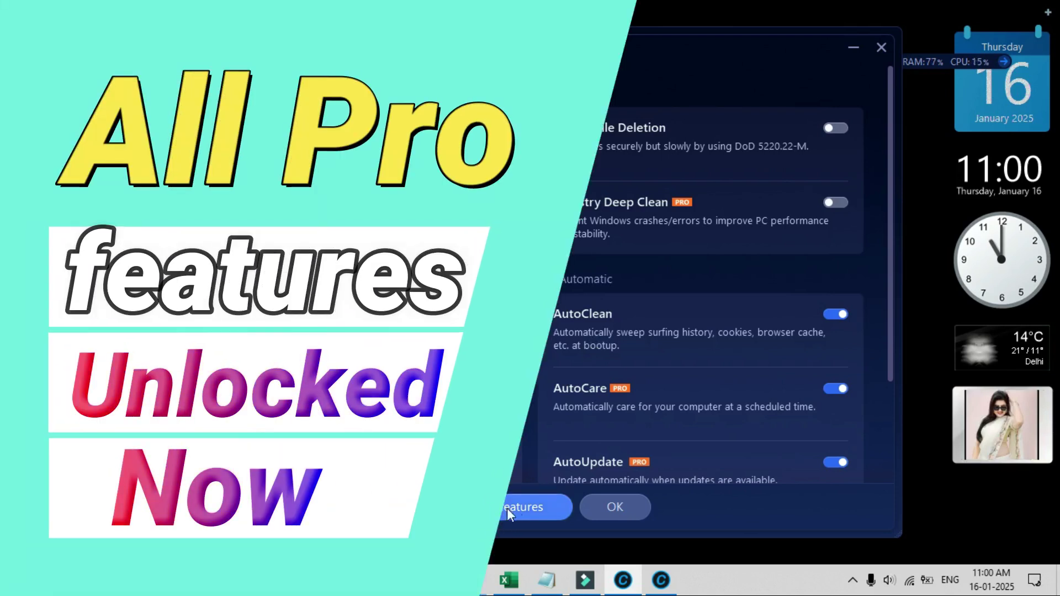
pyautogui.scroll(-3, 448, 287)
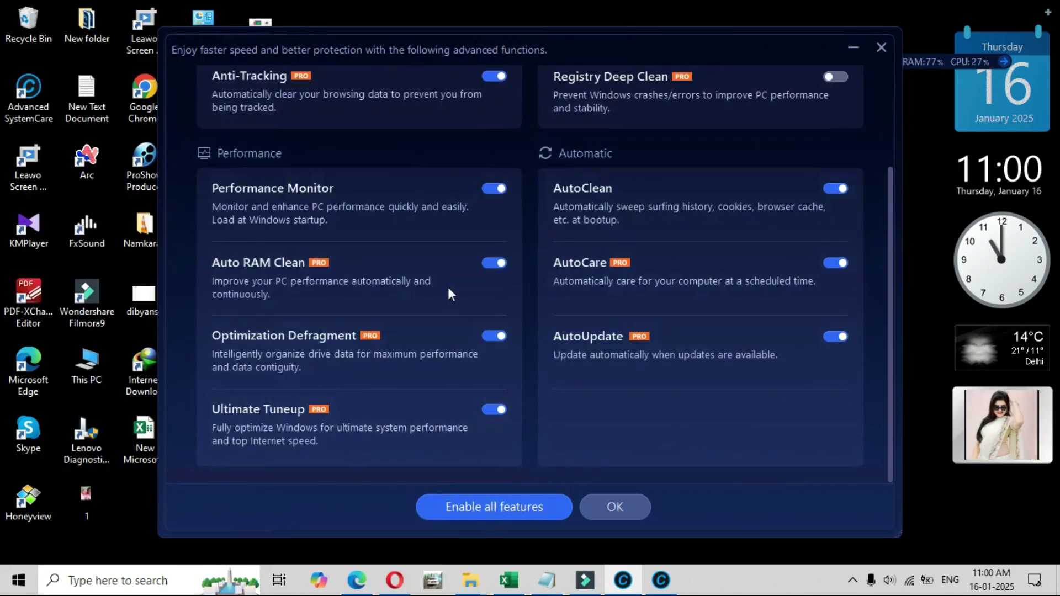
pyautogui.scroll(3, 448, 287)
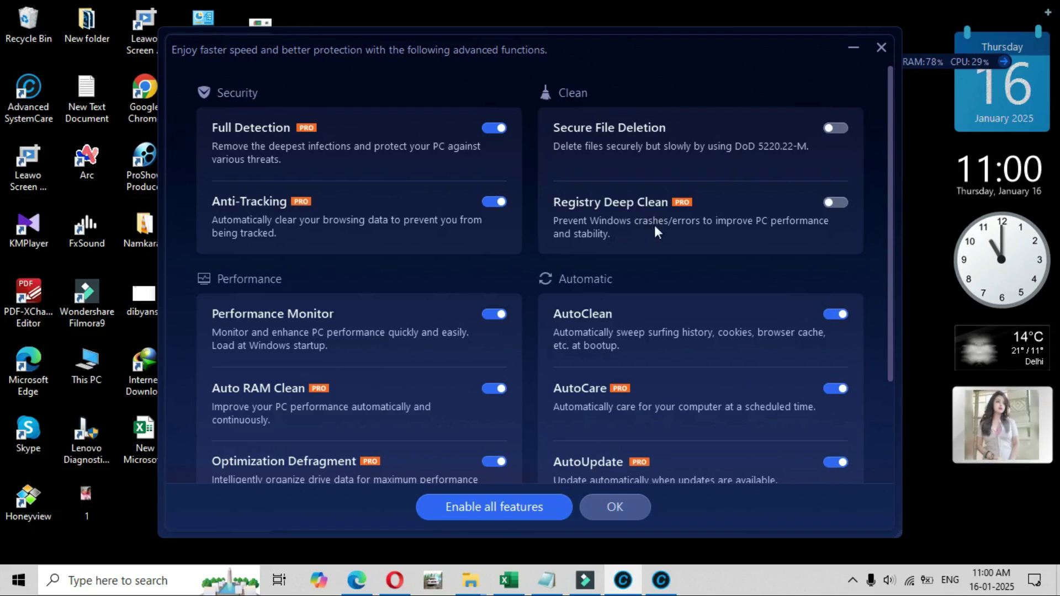
pyautogui.click(834, 205)
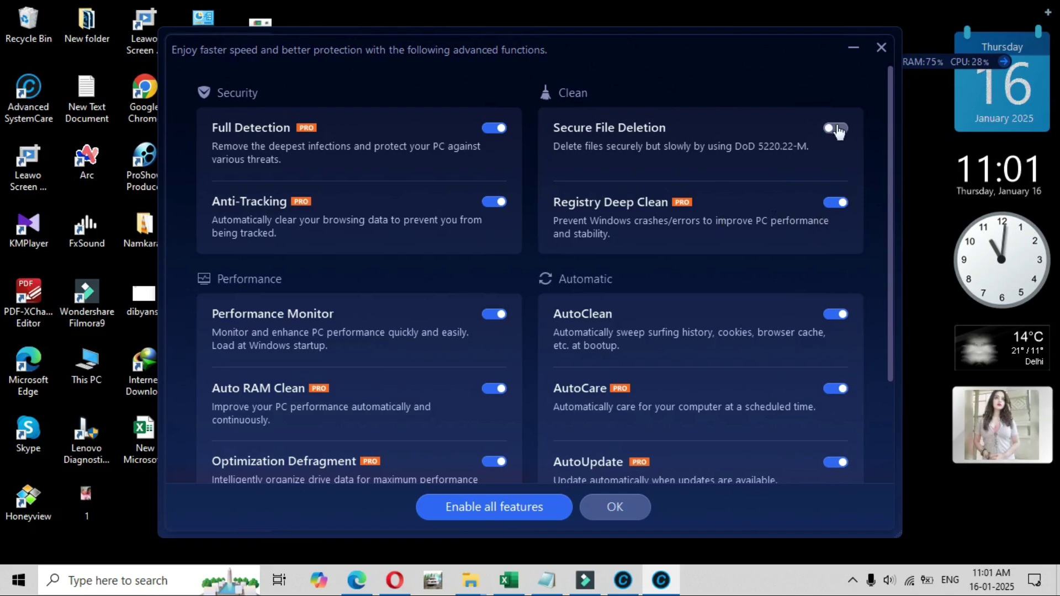
pyautogui.scroll(-2, 740, 300)
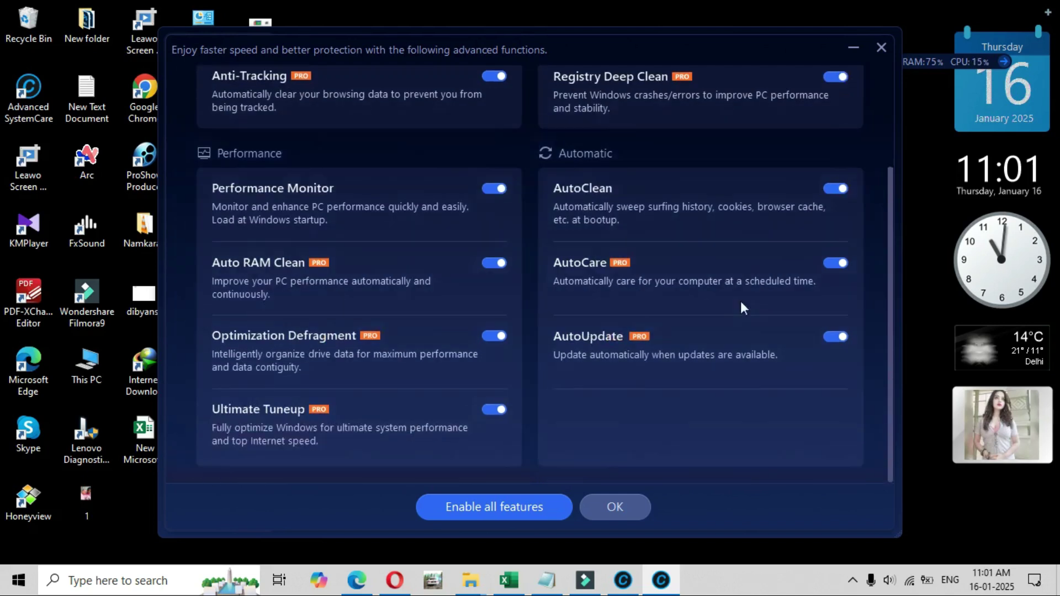
pyautogui.scroll(2, 741, 300)
pyautogui.scroll(-2, 726, 307)
pyautogui.scroll(2, 618, 339)
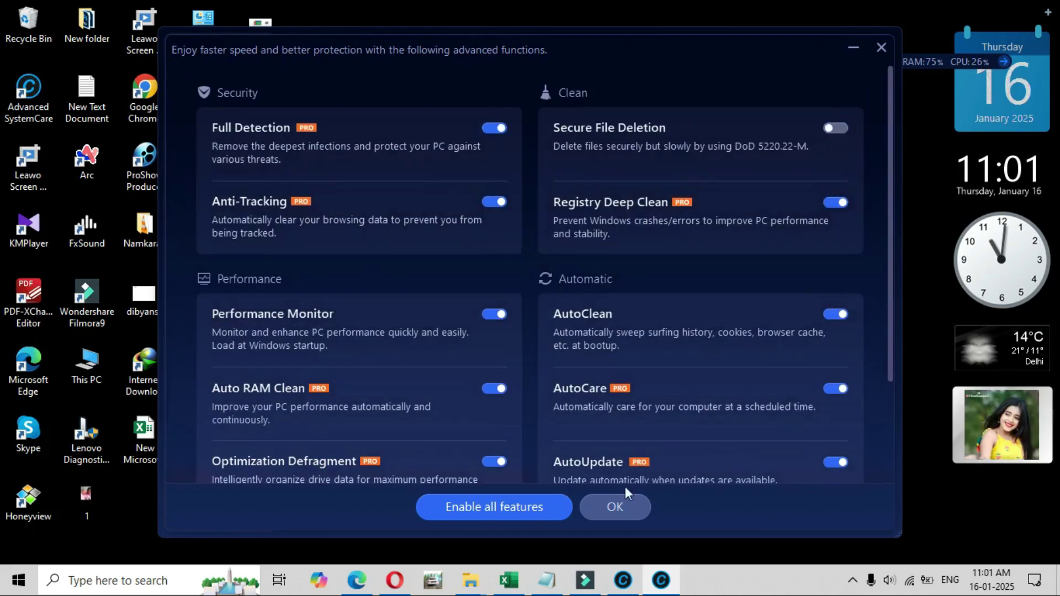
pyautogui.click(623, 507)
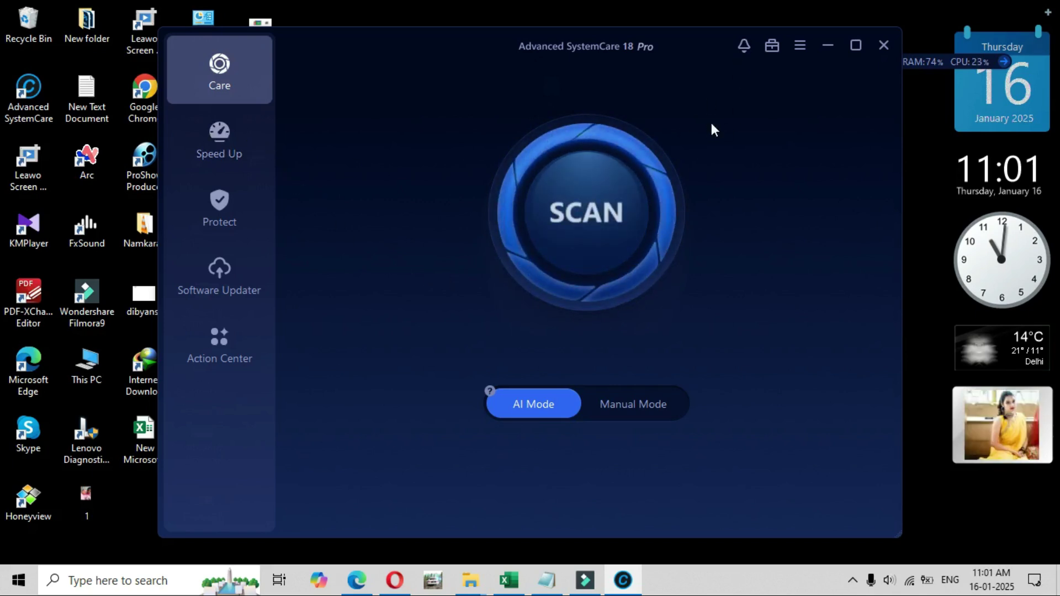
# Check the license status and expiration date under My Subscription, and close the License Manager.
pyautogui.click(801, 47)
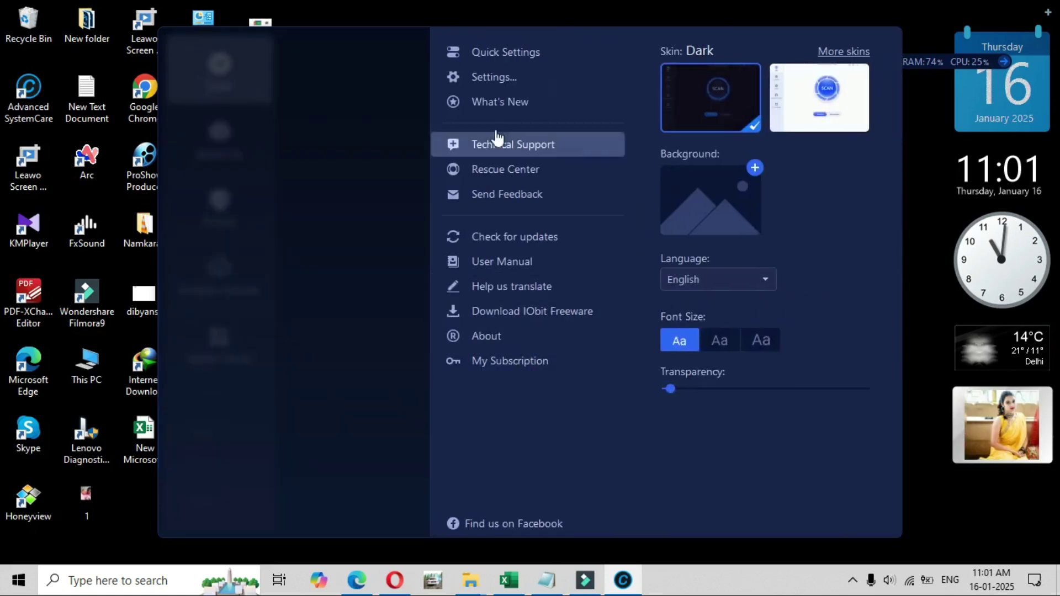
pyautogui.click(497, 366)
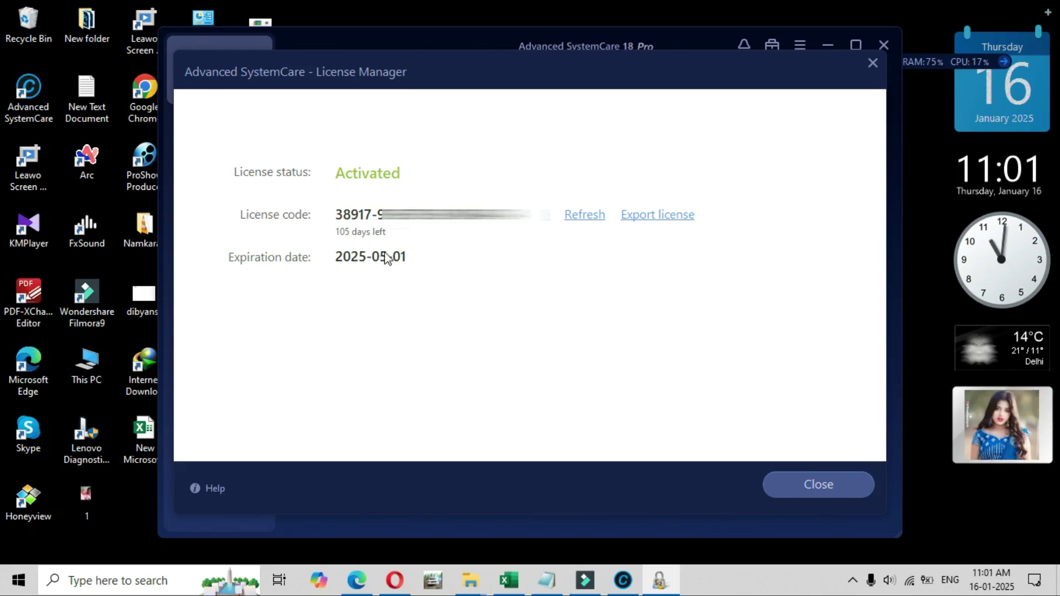
pyautogui.click(783, 484)
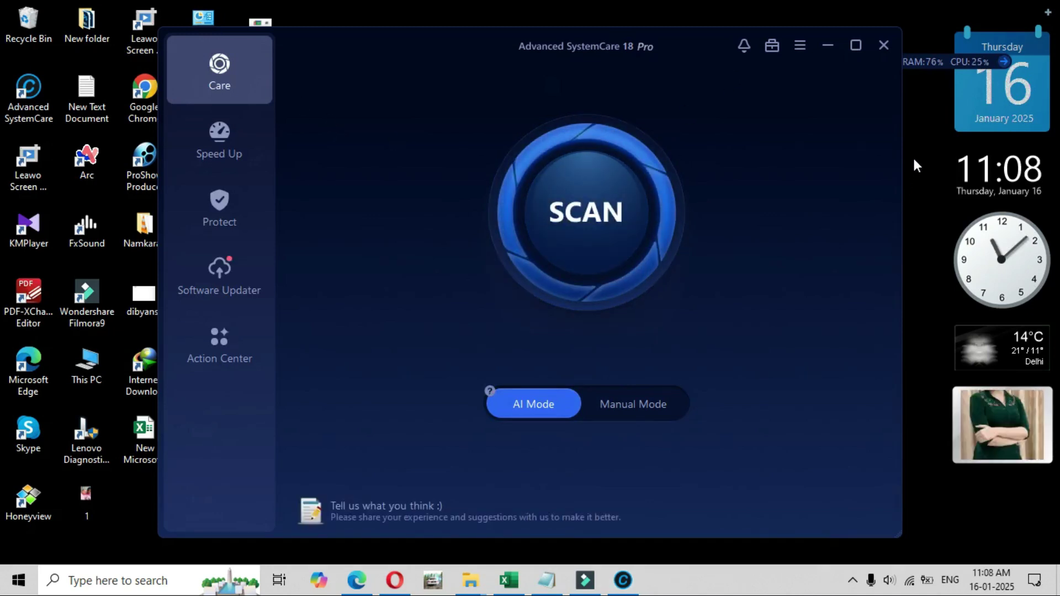
# Refresh the desktop and turn on Work Mode under Turbo Boost in the Speed Up section.
pyautogui.rightClick(912, 159)
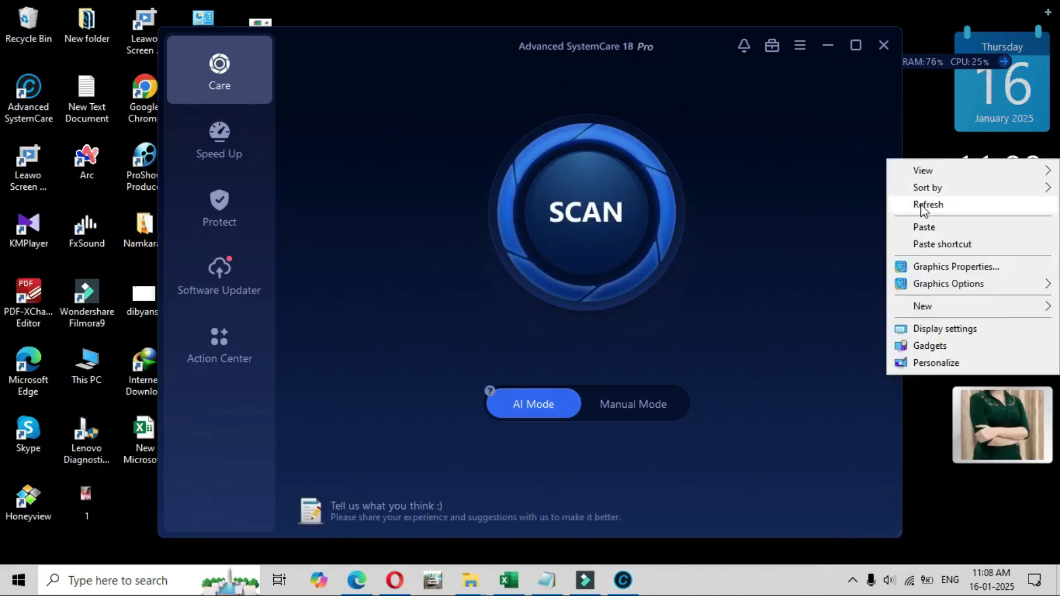
pyautogui.click(929, 206)
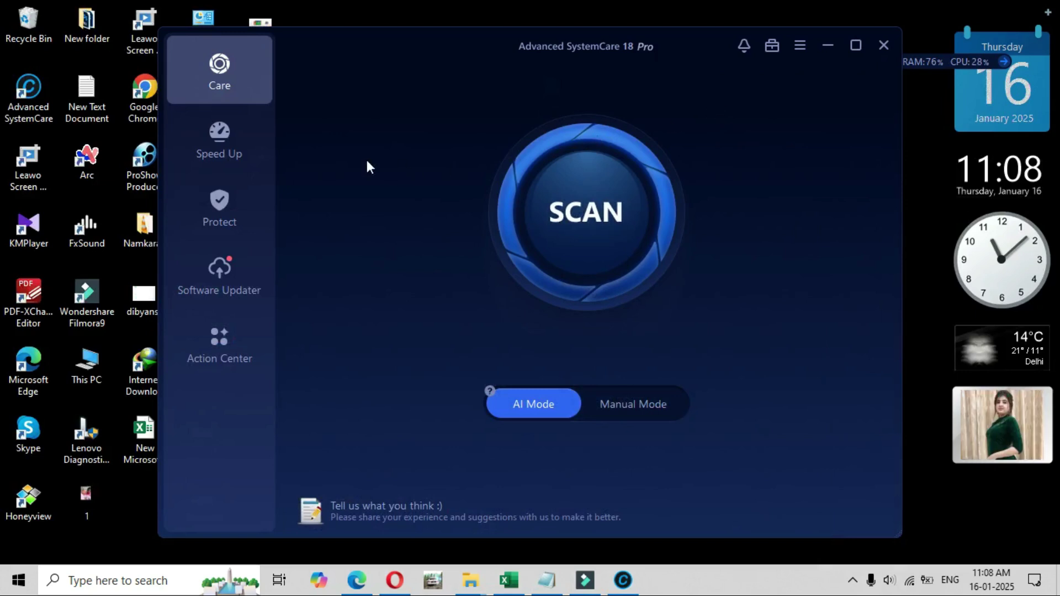
pyautogui.click(235, 147)
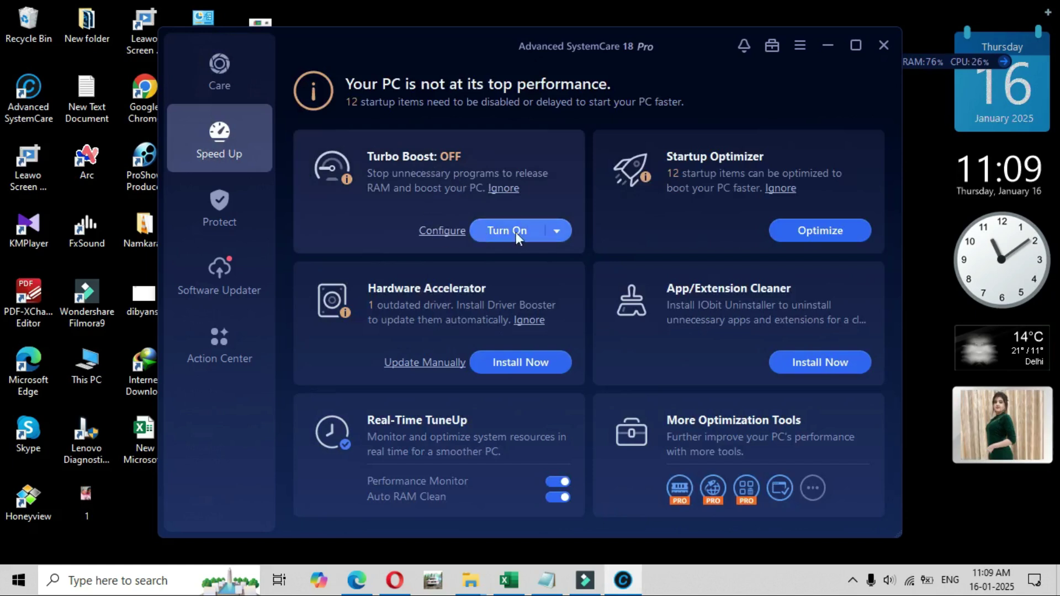
pyautogui.click(561, 231)
pyautogui.click(555, 232)
pyautogui.click(508, 232)
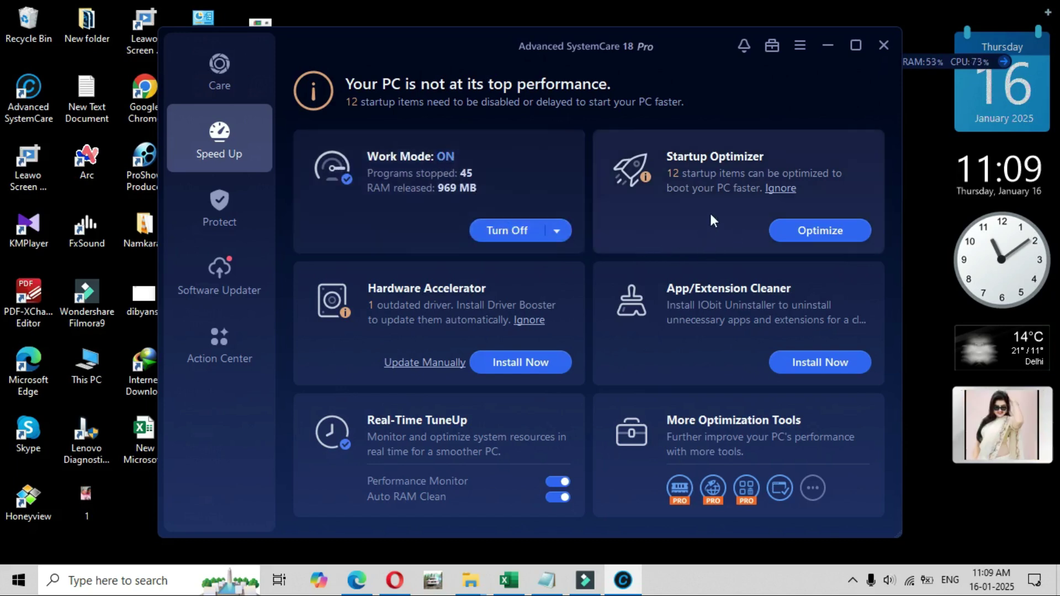
# Review the Quick Optimization list in Startup Optimizer and optimize the preselected invalid items recommended for deletion.
pyautogui.click(829, 230)
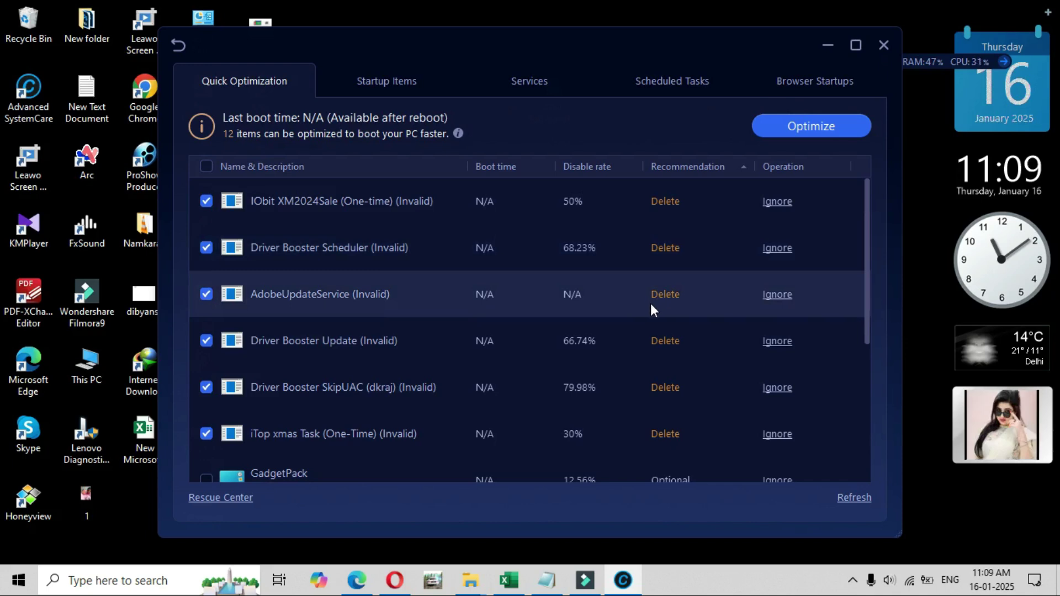
pyautogui.scroll(-3, 651, 306)
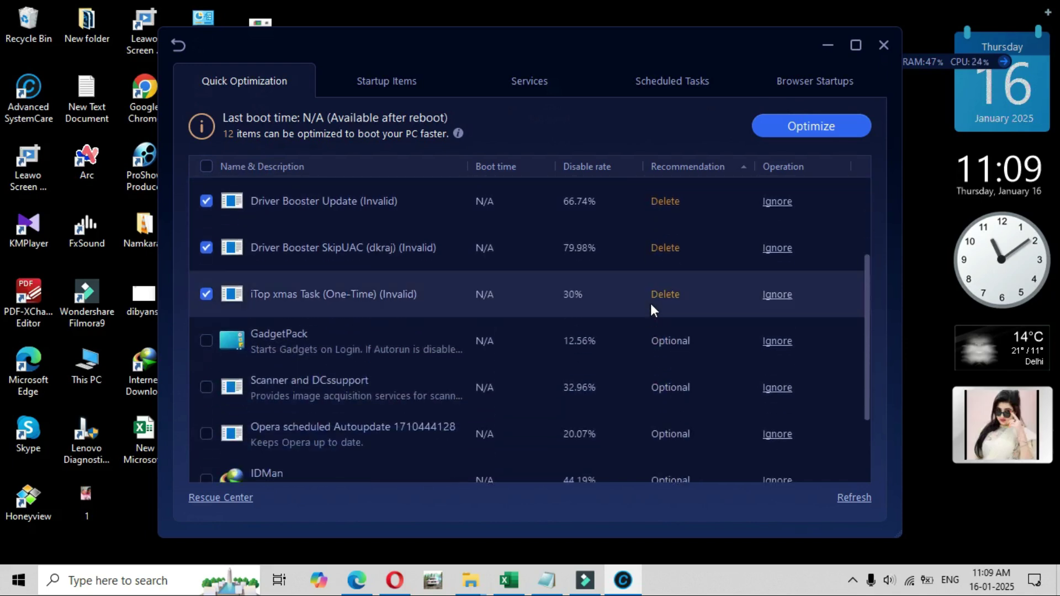
pyautogui.scroll(-2, 650, 307)
pyautogui.scroll(1, 650, 309)
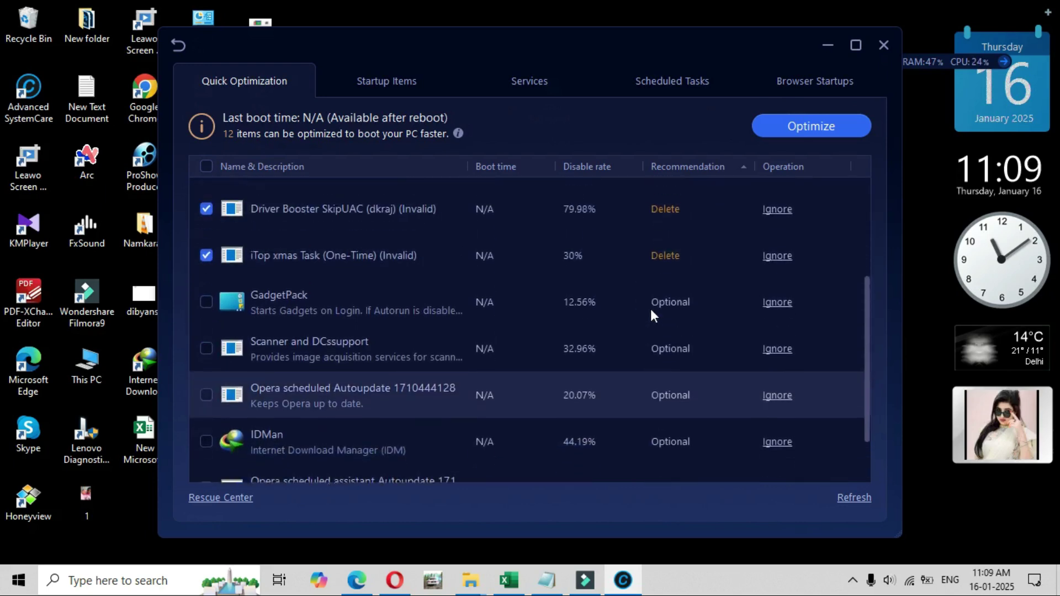
pyautogui.scroll(1, 650, 309)
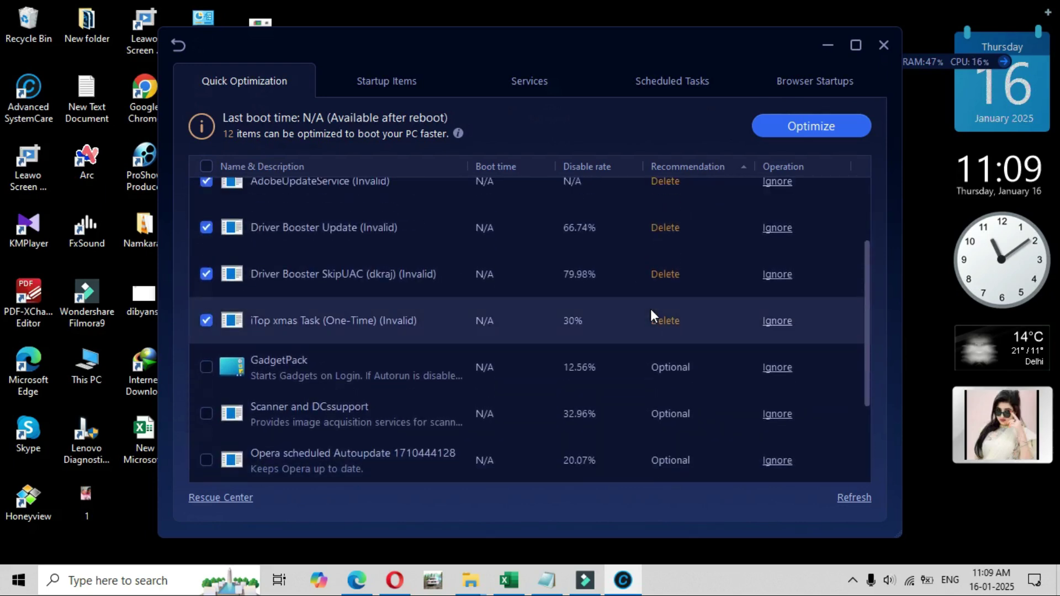
pyautogui.moveTo(865, 271); pyautogui.dragTo(863, 136)
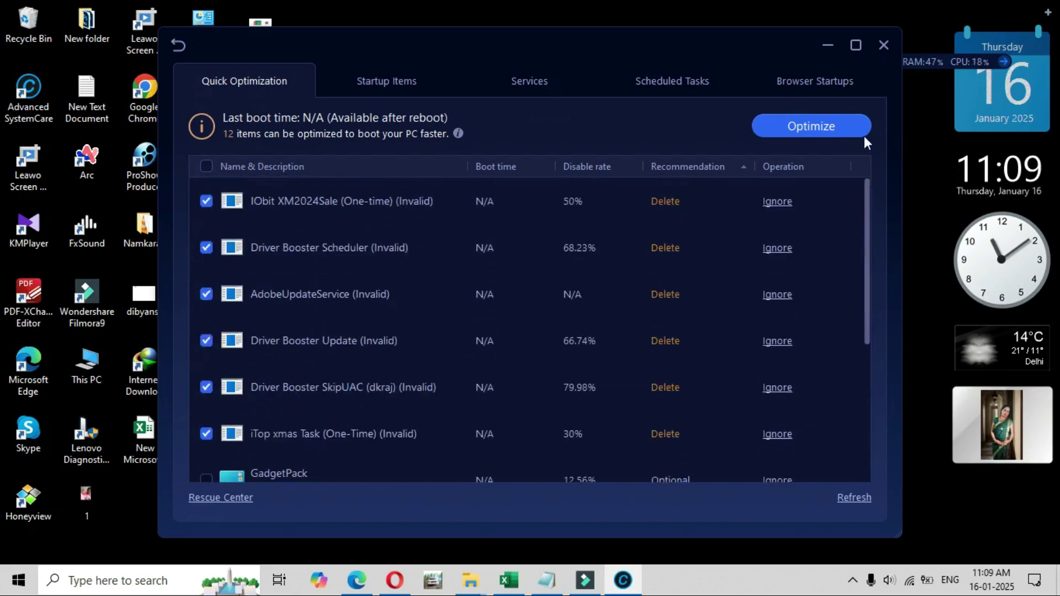
pyautogui.click(832, 135)
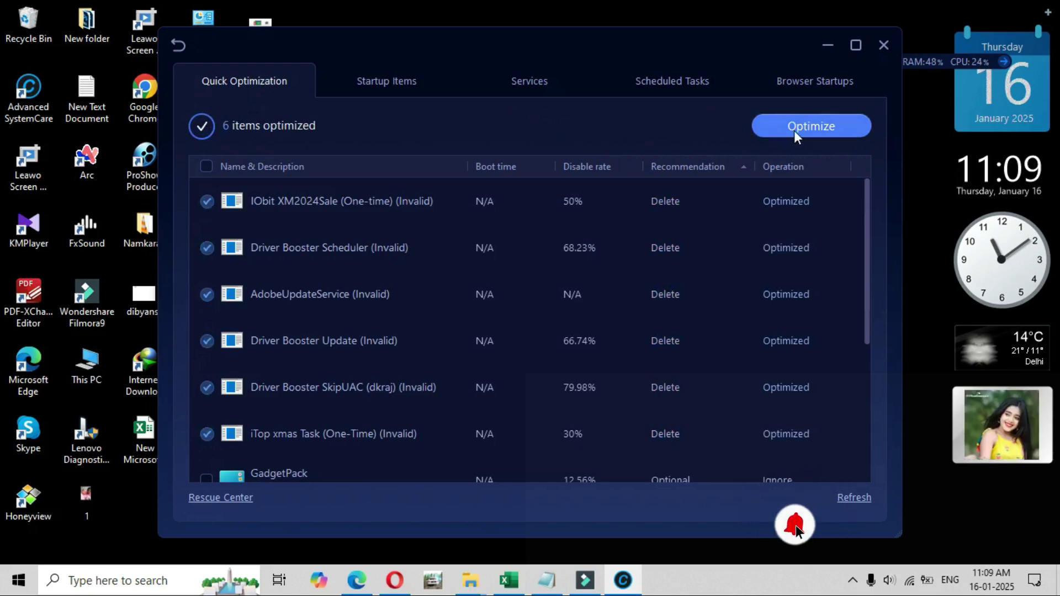
# Examine the startup items, services, scheduled tasks and browser startups in Startup Optimizer, and return to the Speed Up overview.
pyautogui.click(380, 100)
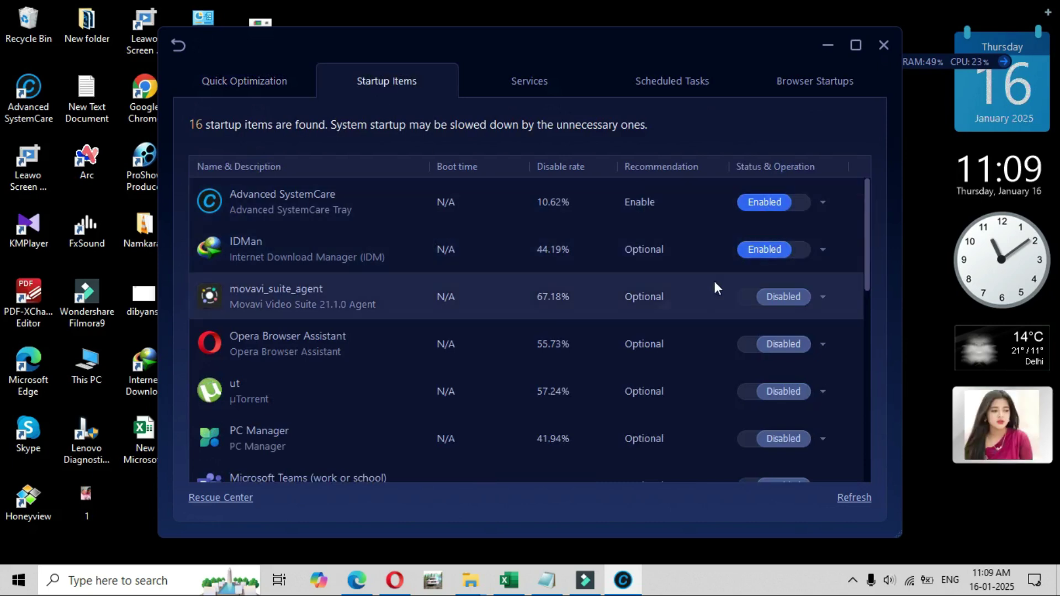
pyautogui.scroll(-5, 684, 334)
pyautogui.scroll(-3, 682, 327)
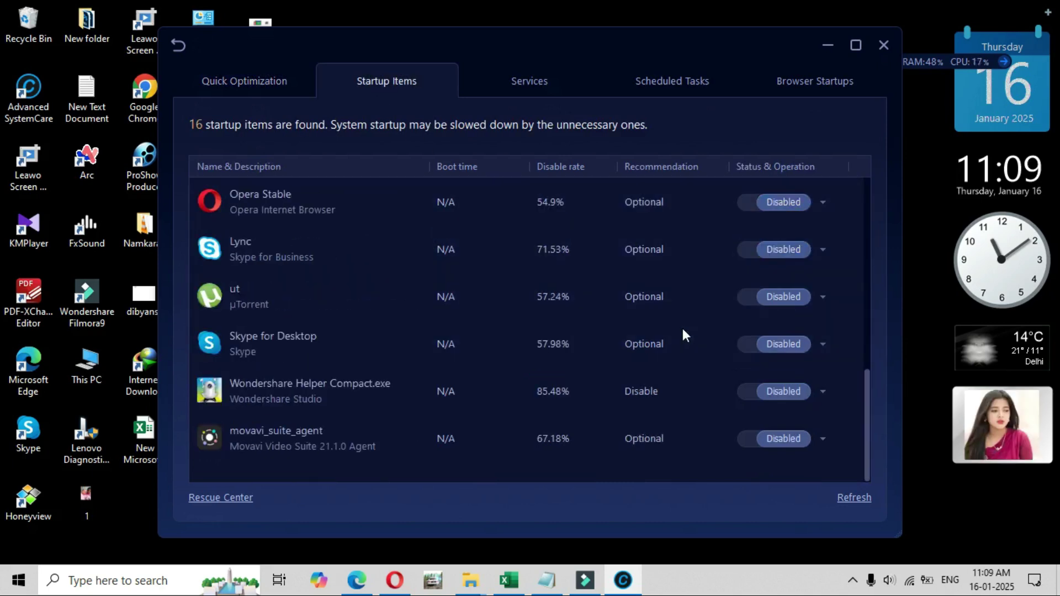
pyautogui.scroll(8, 682, 328)
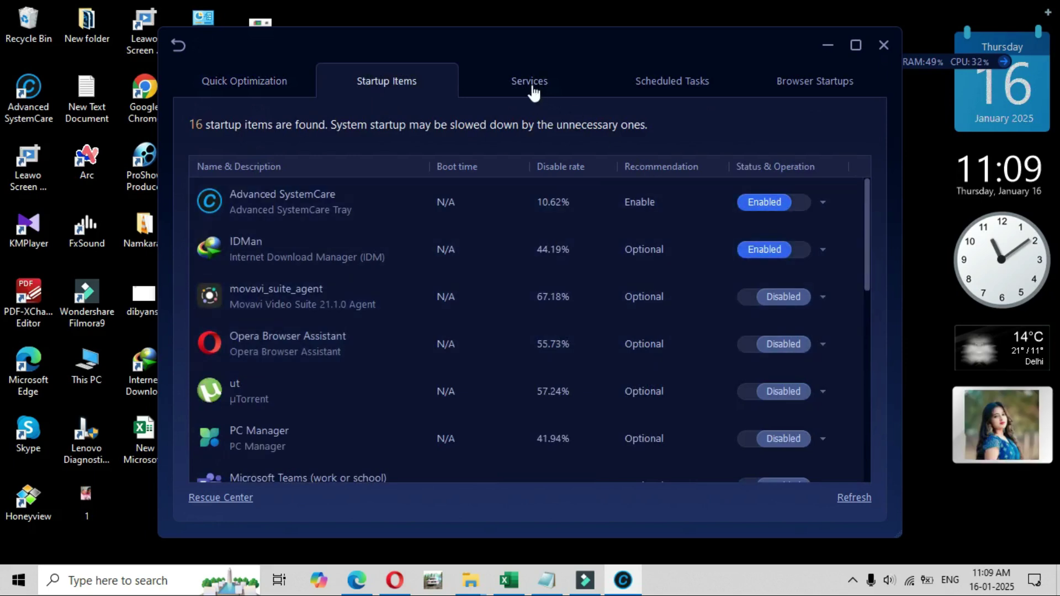
pyautogui.click(529, 89)
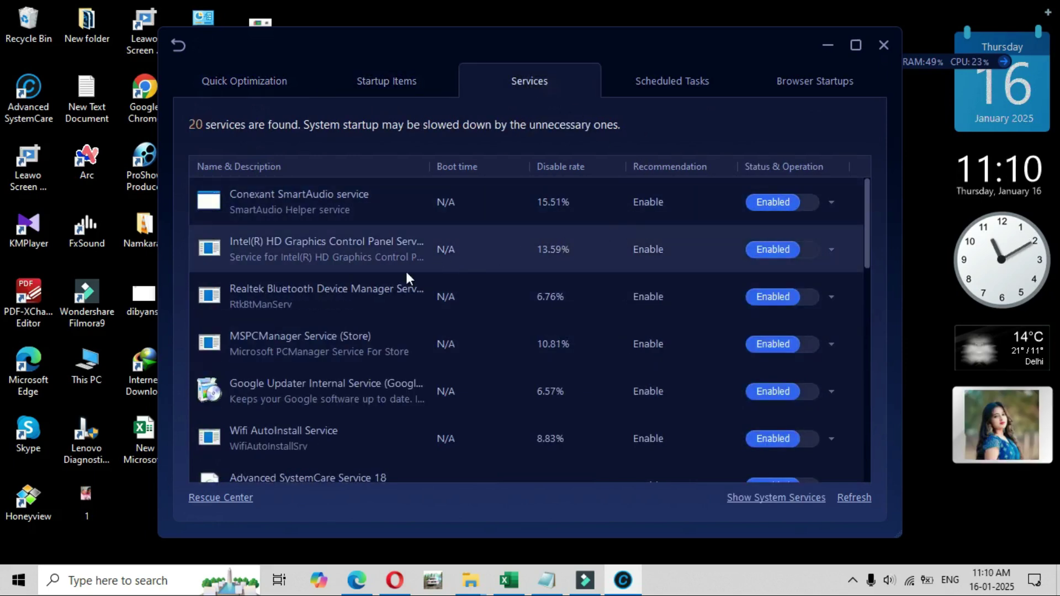
pyautogui.scroll(-6, 361, 340)
pyautogui.scroll(-3, 388, 415)
pyautogui.scroll(9, 398, 376)
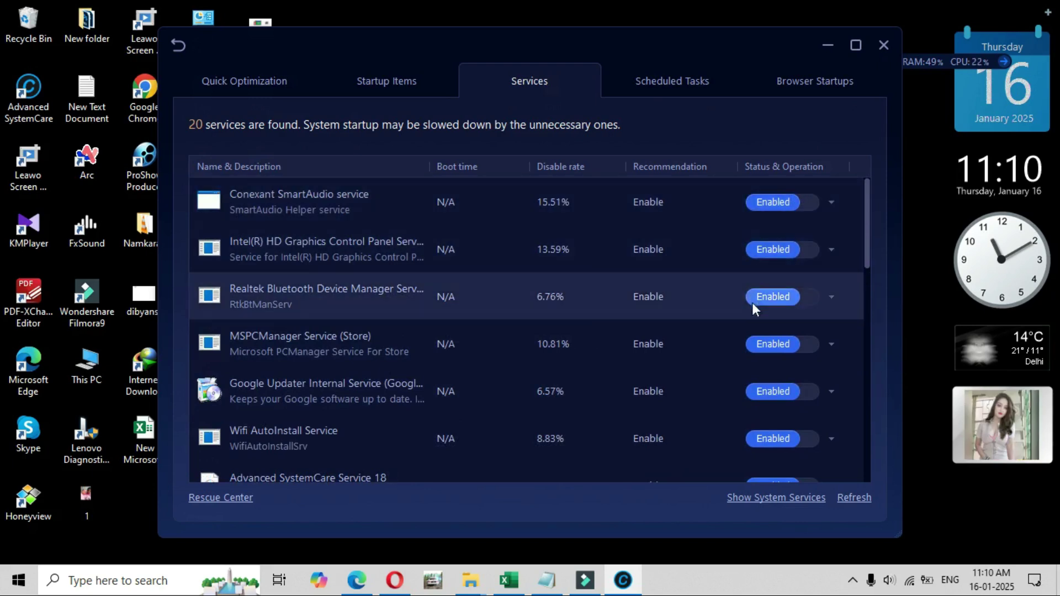
pyautogui.click(665, 103)
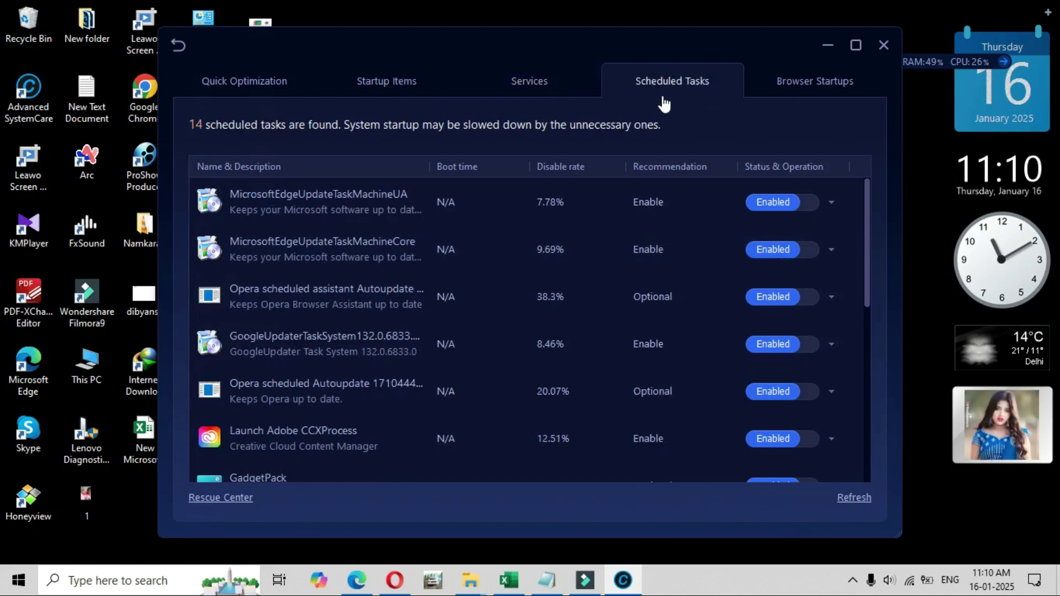
pyautogui.click(806, 95)
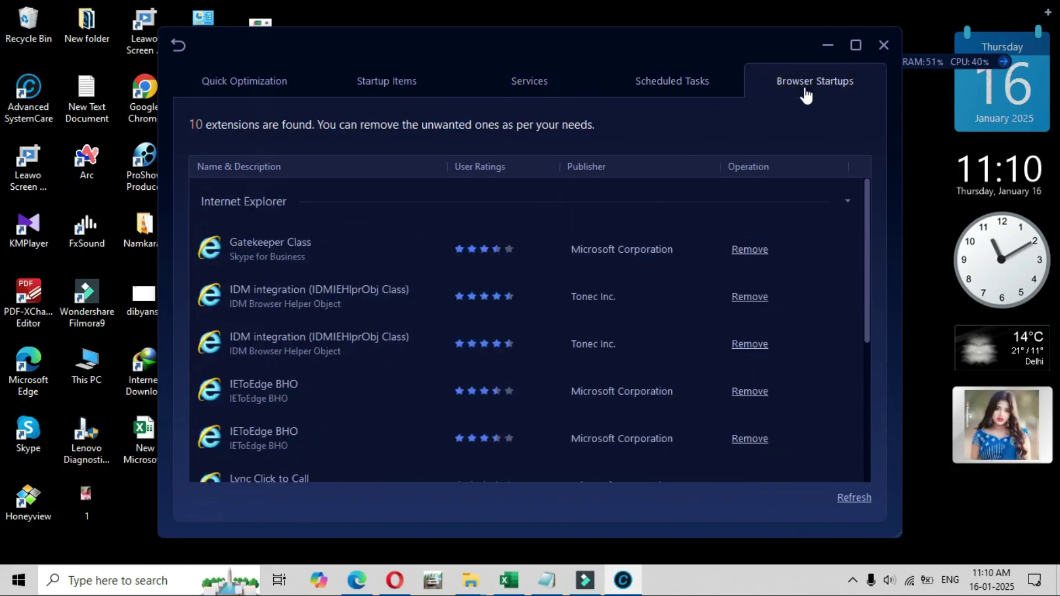
pyautogui.click(184, 46)
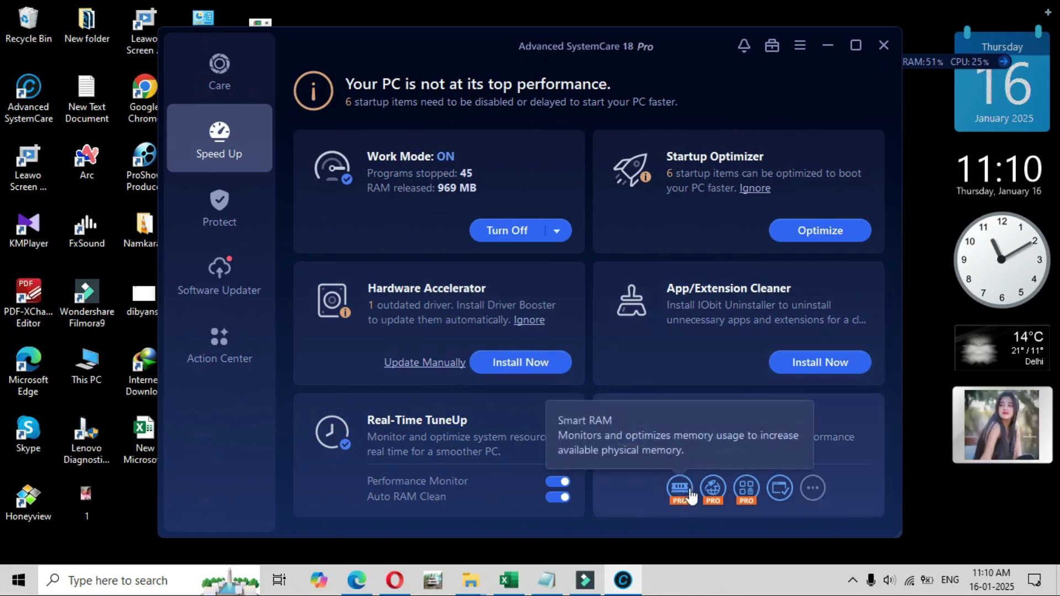
pyautogui.click(219, 87)
pyautogui.click(264, 166)
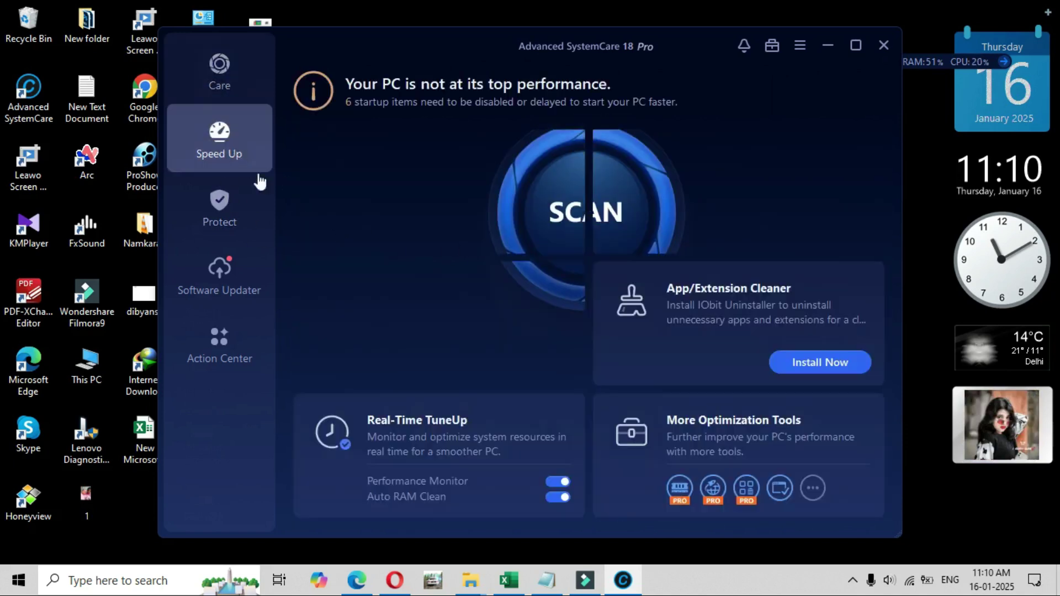
pyautogui.click(680, 489)
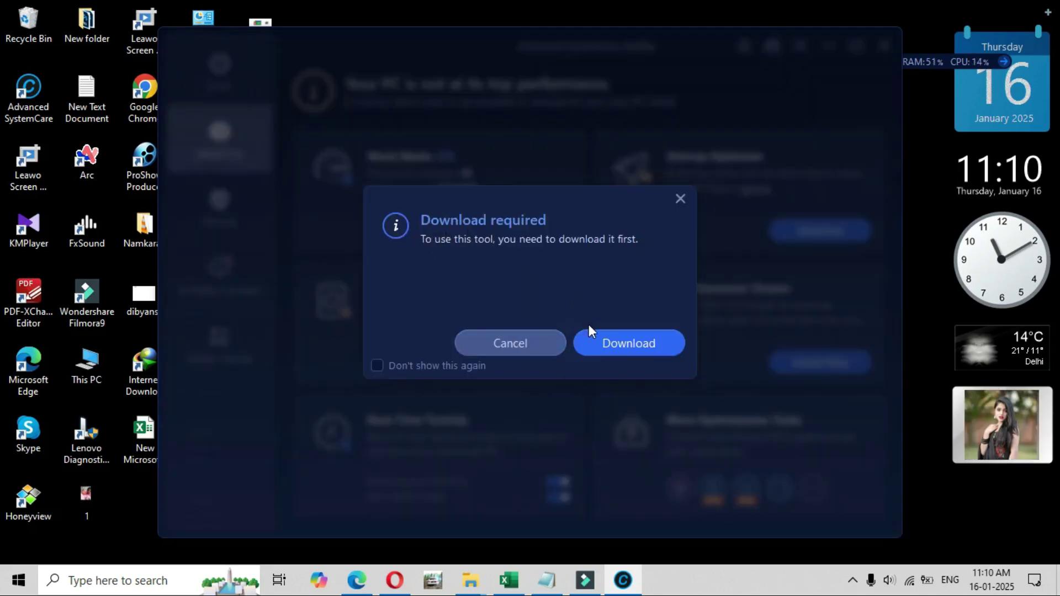
pyautogui.click(680, 199)
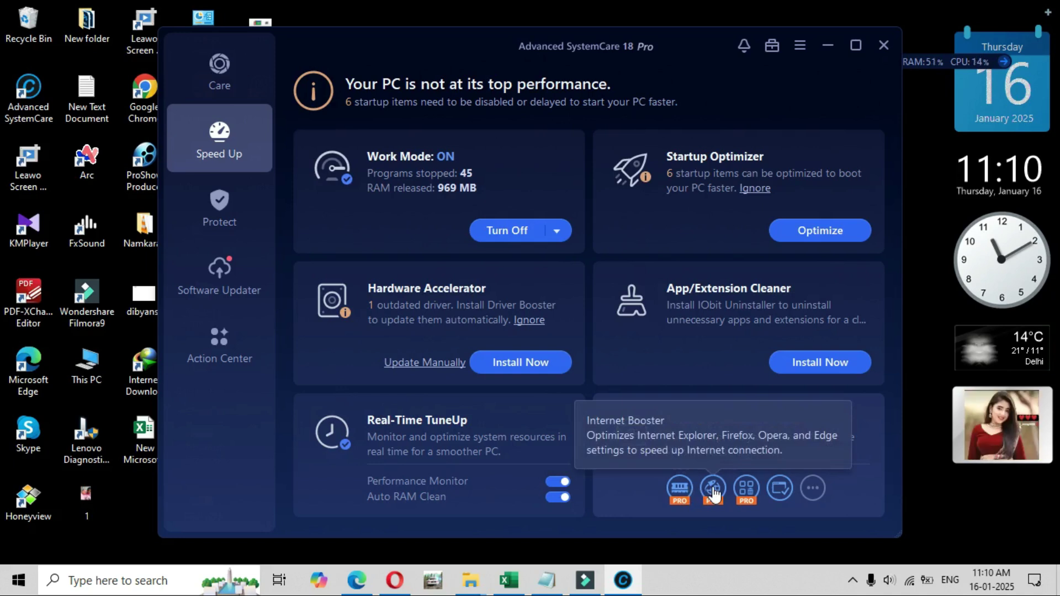
# Download the Registry Cleaner tool, use it to scan for and fix the selected registry problems, and close it.
pyautogui.click(745, 491)
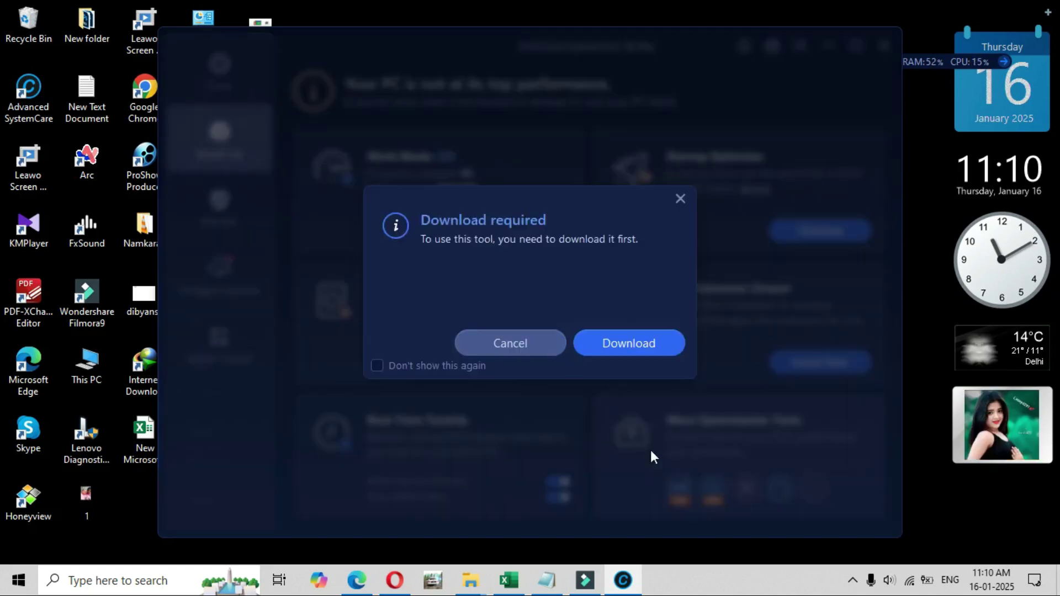
pyautogui.click(625, 347)
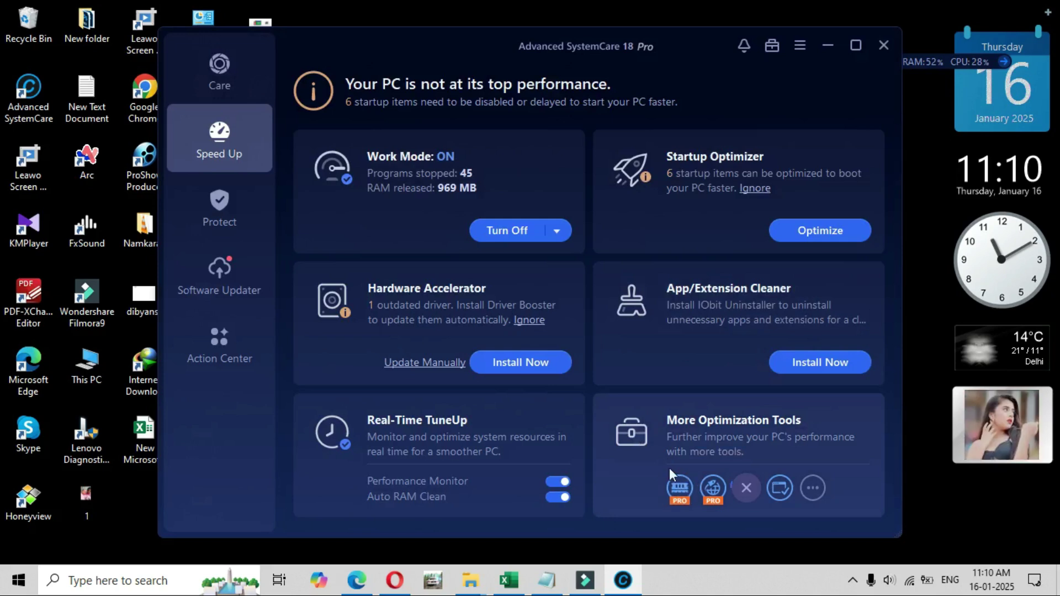
pyautogui.click(746, 489)
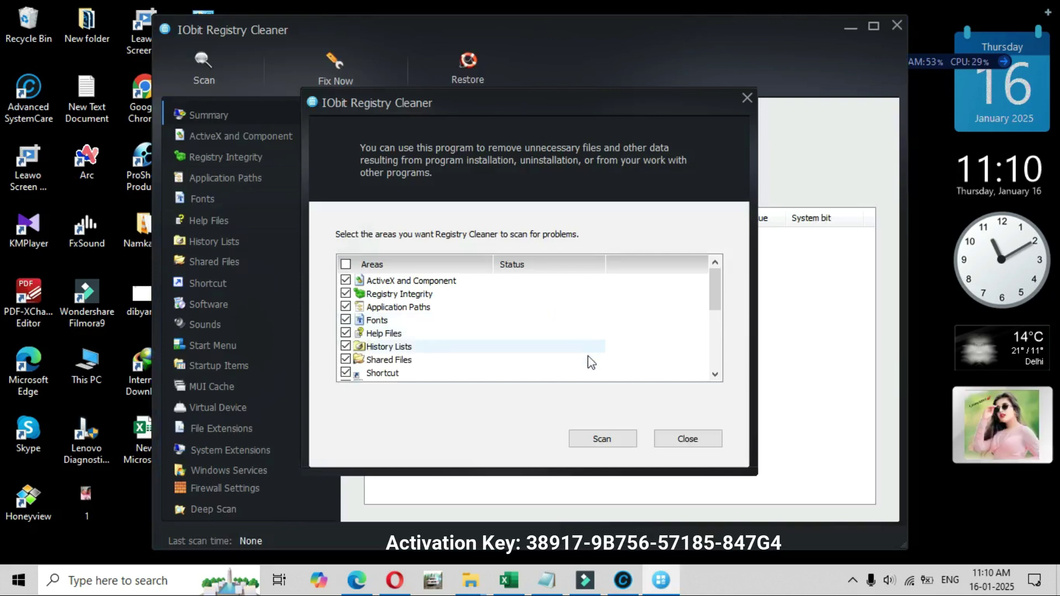
pyautogui.click(678, 440)
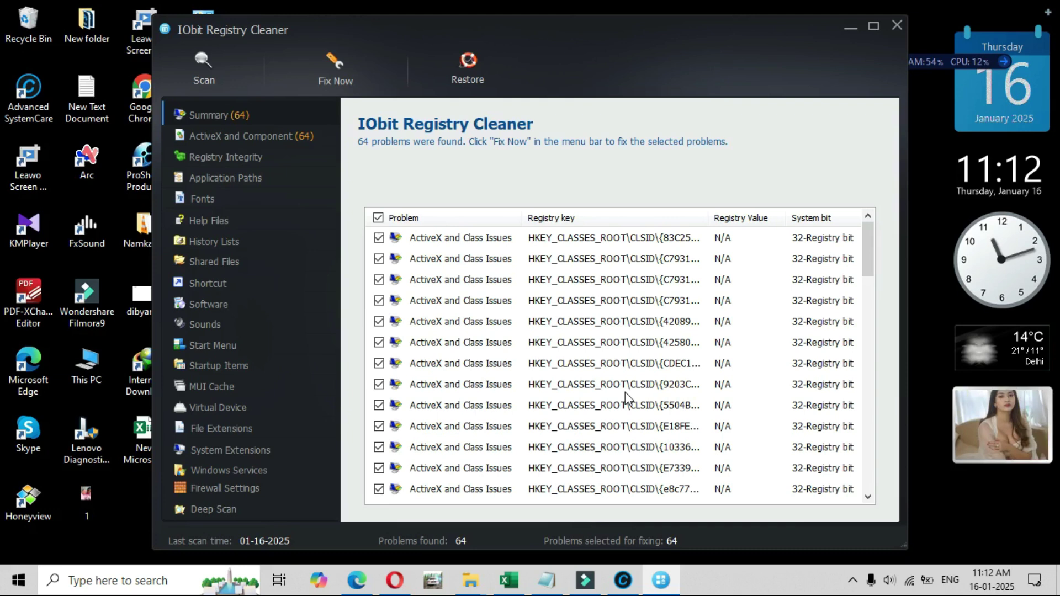
pyautogui.click(332, 80)
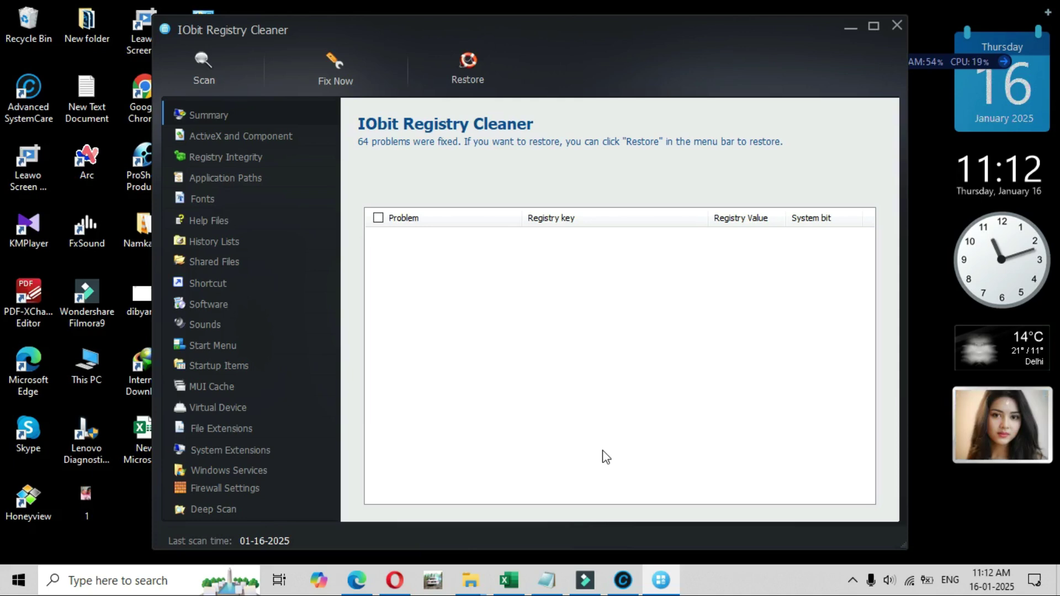
pyautogui.click(893, 28)
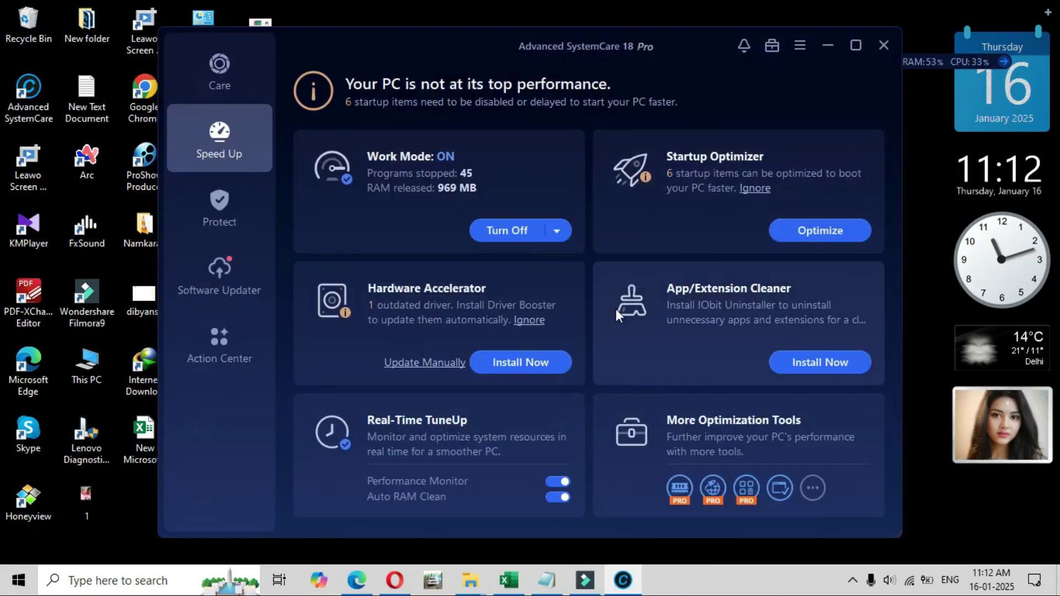
pyautogui.click(747, 496)
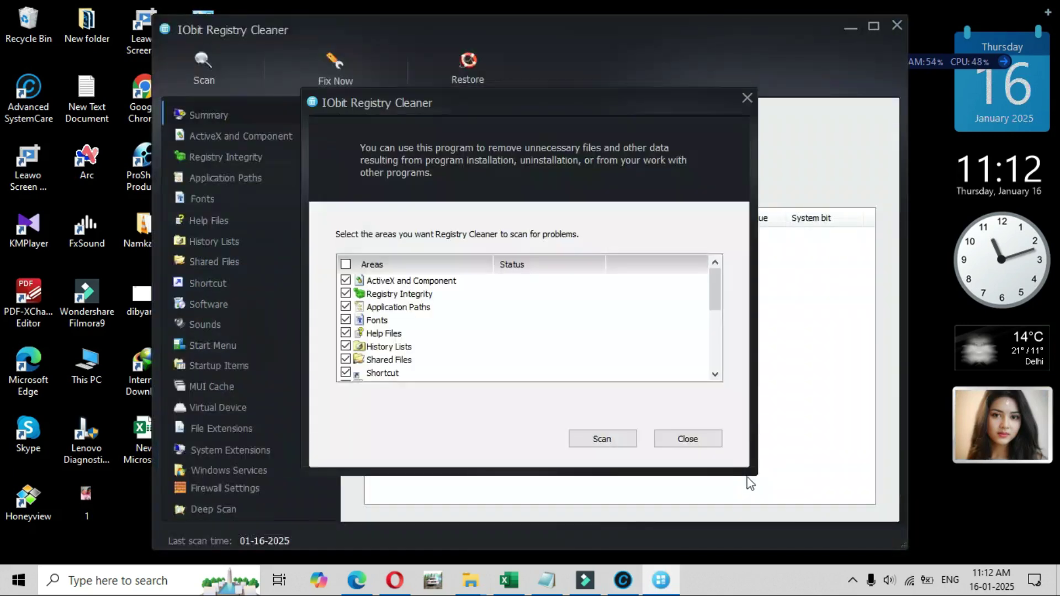
pyautogui.click(688, 439)
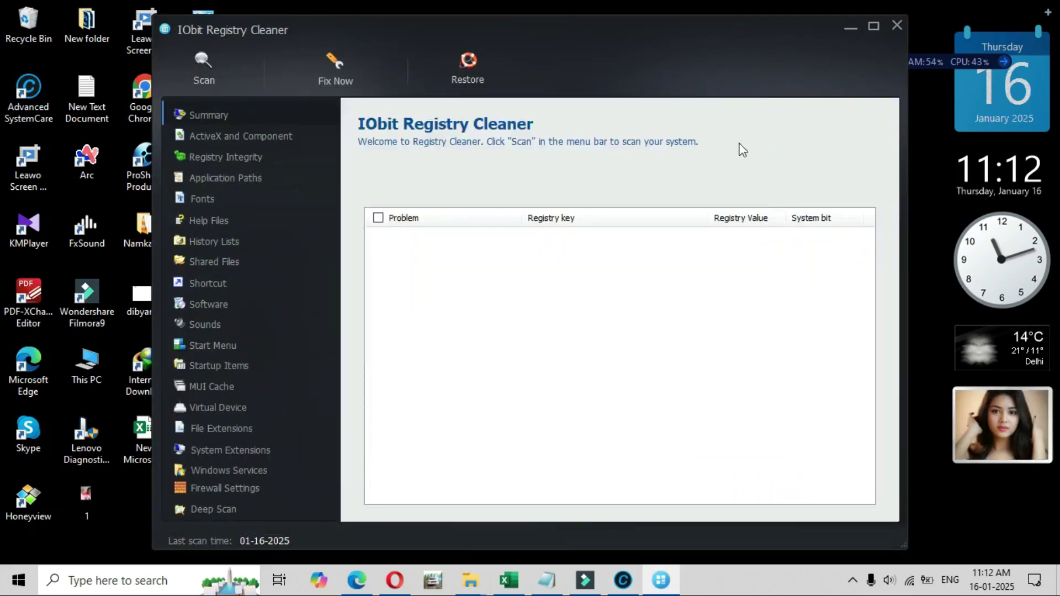
pyautogui.click(896, 26)
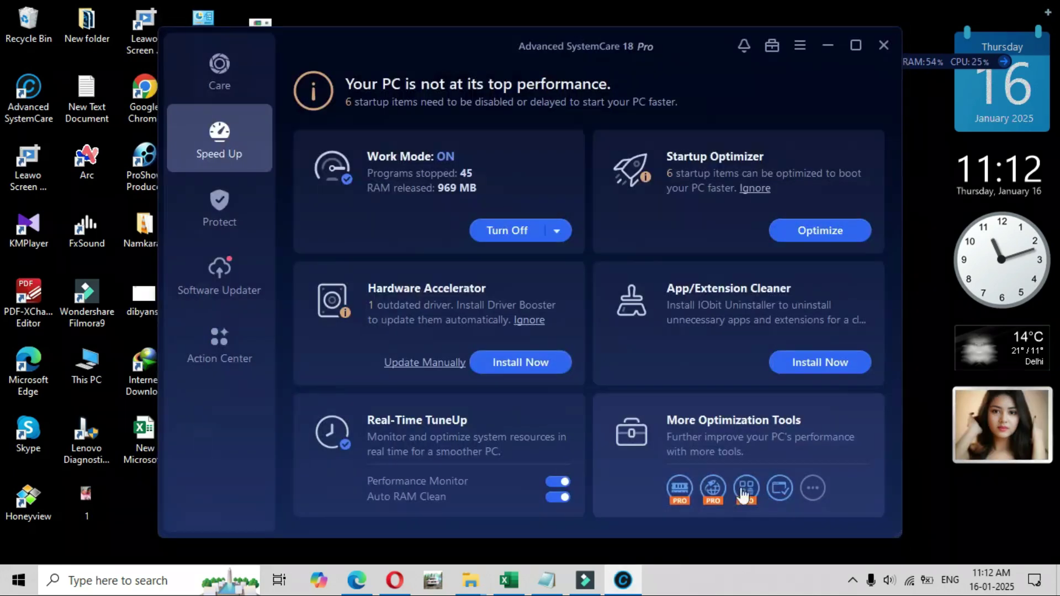
# Download the Internet Booster tool and review its IE, Firefox, Opera and Edge optimization settings.
pyautogui.click(710, 489)
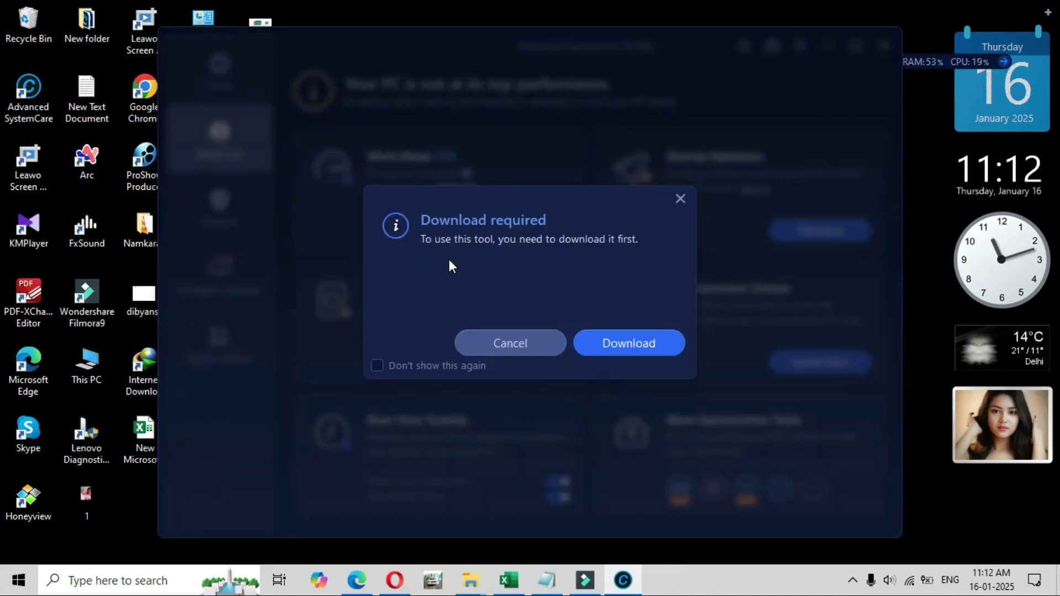
pyautogui.click(612, 341)
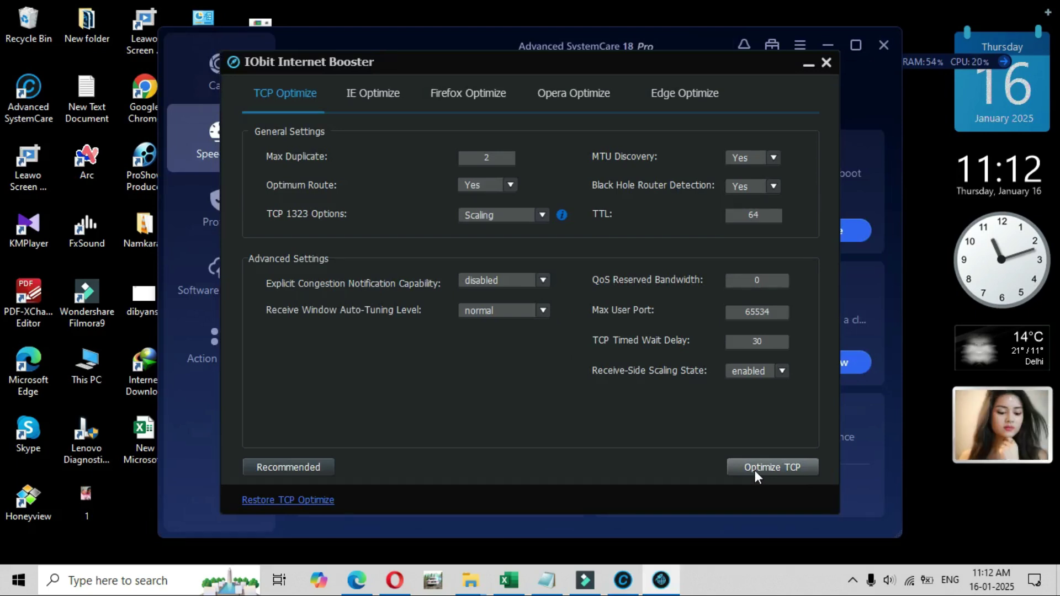
pyautogui.click(387, 96)
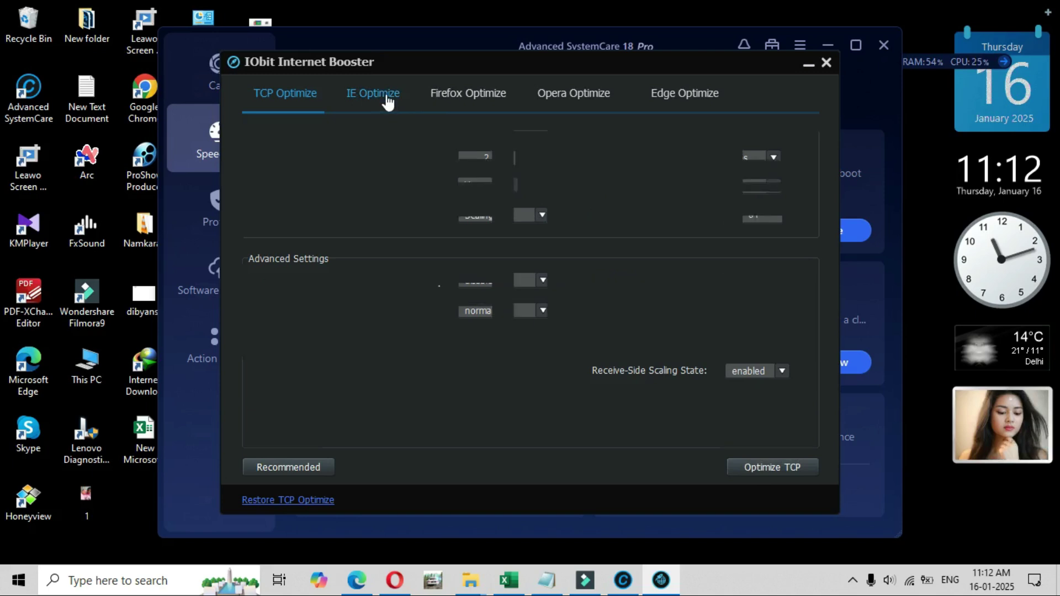
pyautogui.click(469, 105)
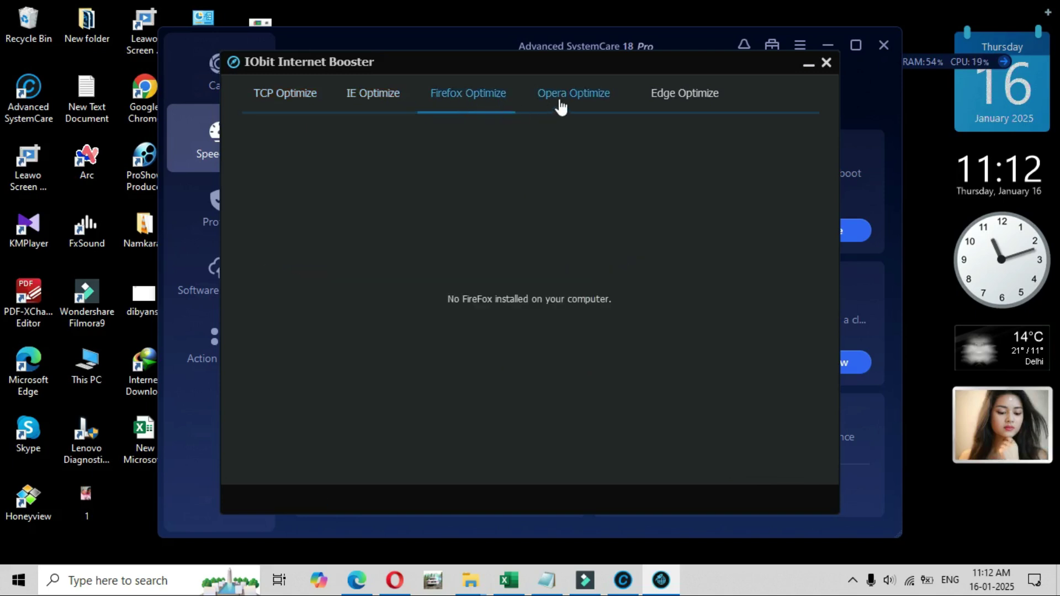
pyautogui.click(560, 106)
pyautogui.click(671, 104)
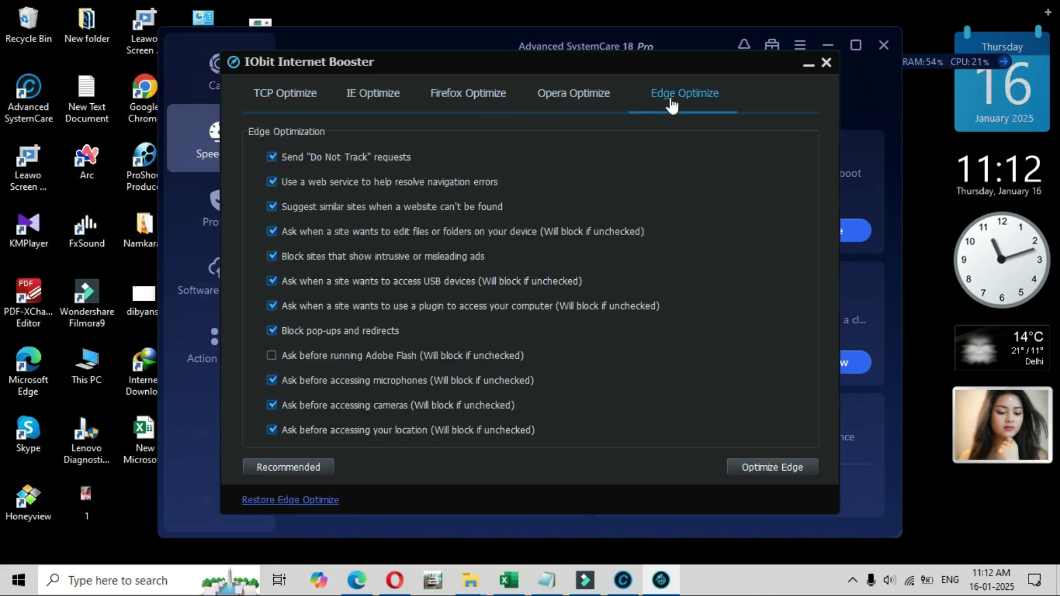
# Review the TCP optimization settings in Internet Booster and close the tool.
pyautogui.click(304, 106)
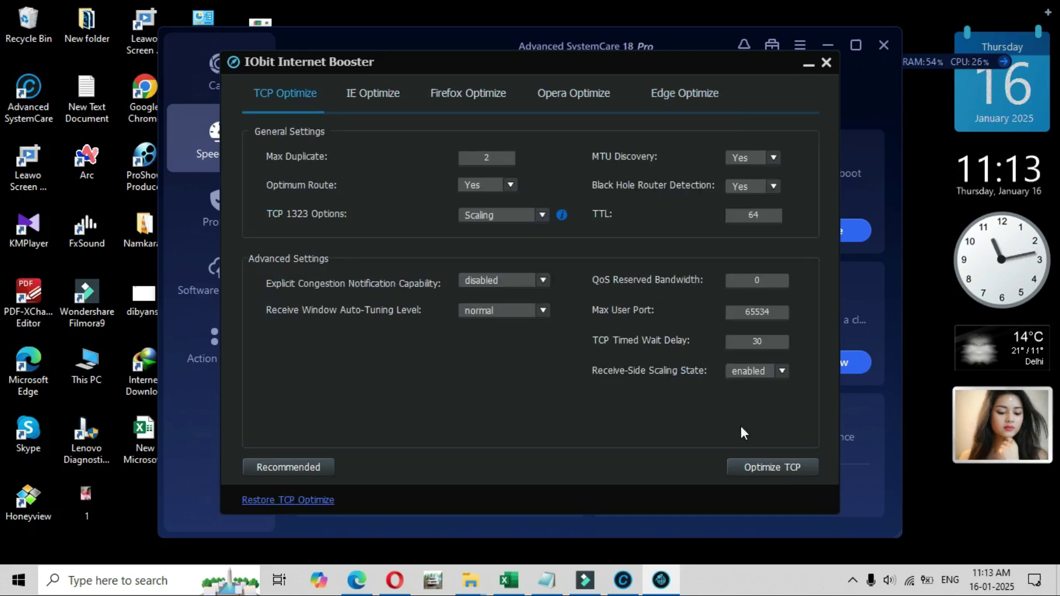
pyautogui.click(822, 64)
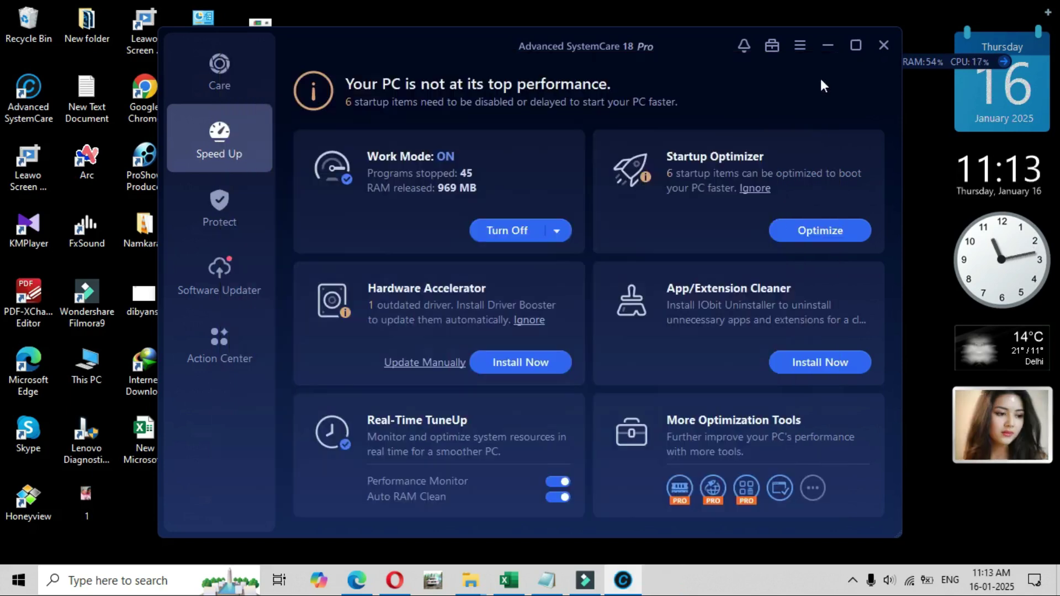
# Open the Smart RAM tool, run a Smart Clean and a Deep Clean of the memory, and close it.
pyautogui.click(690, 495)
pyautogui.click(601, 340)
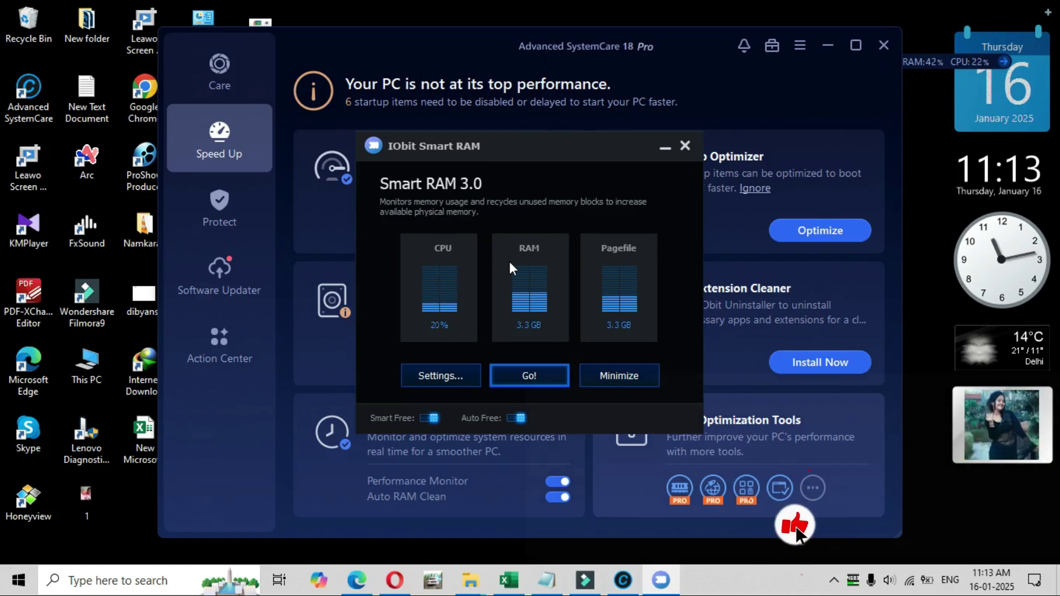
pyautogui.click(525, 374)
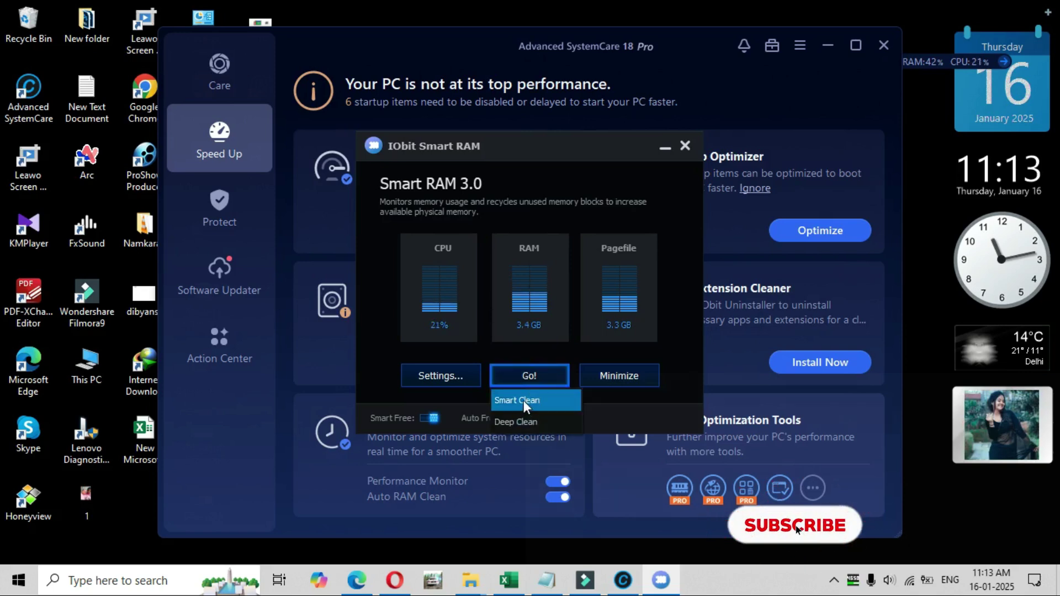
pyautogui.click(521, 400)
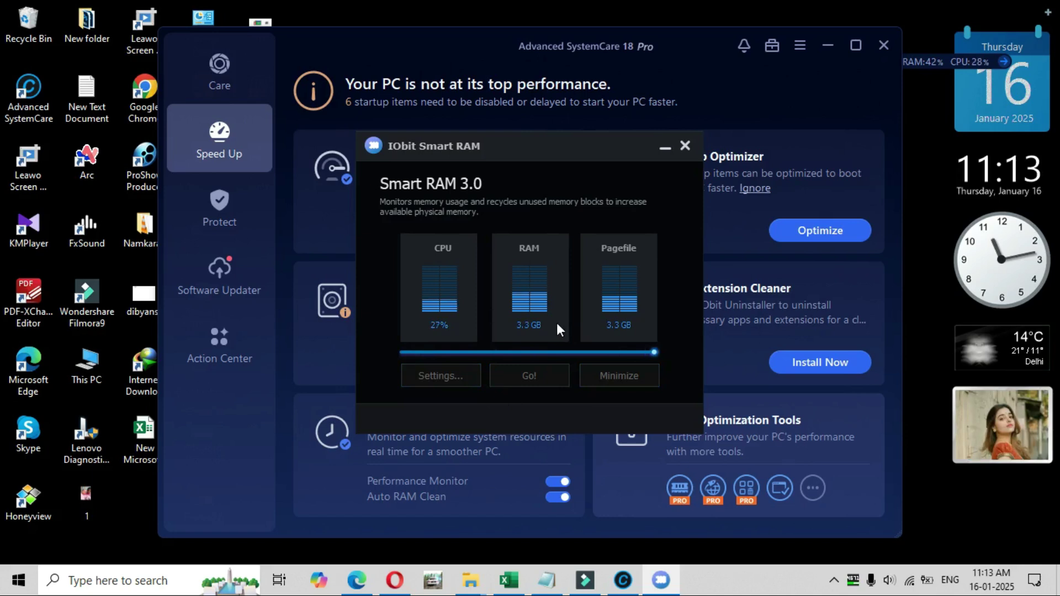
pyautogui.click(536, 377)
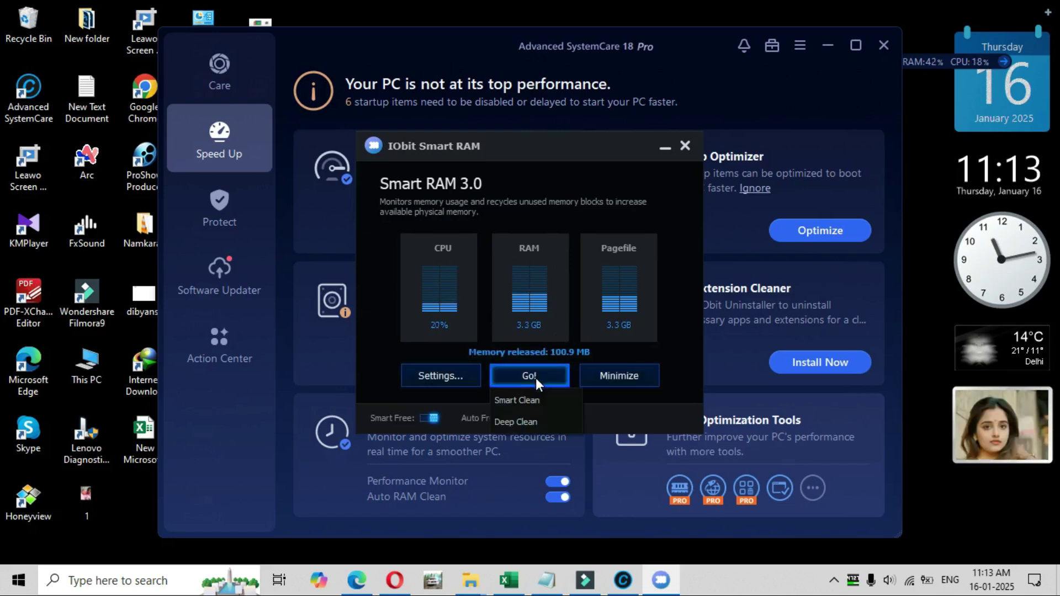
pyautogui.click(530, 422)
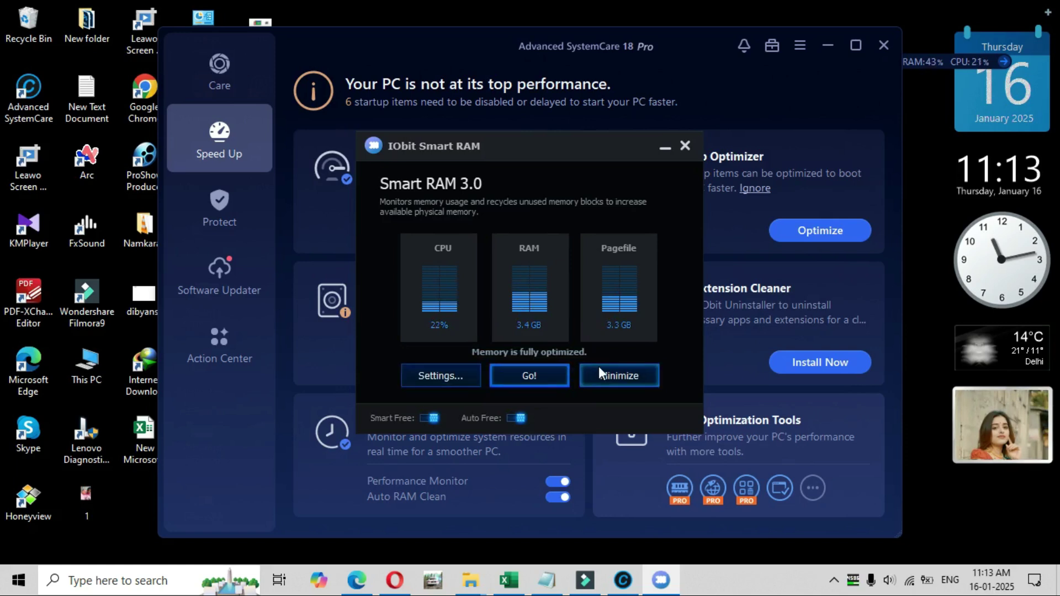
pyautogui.click(685, 146)
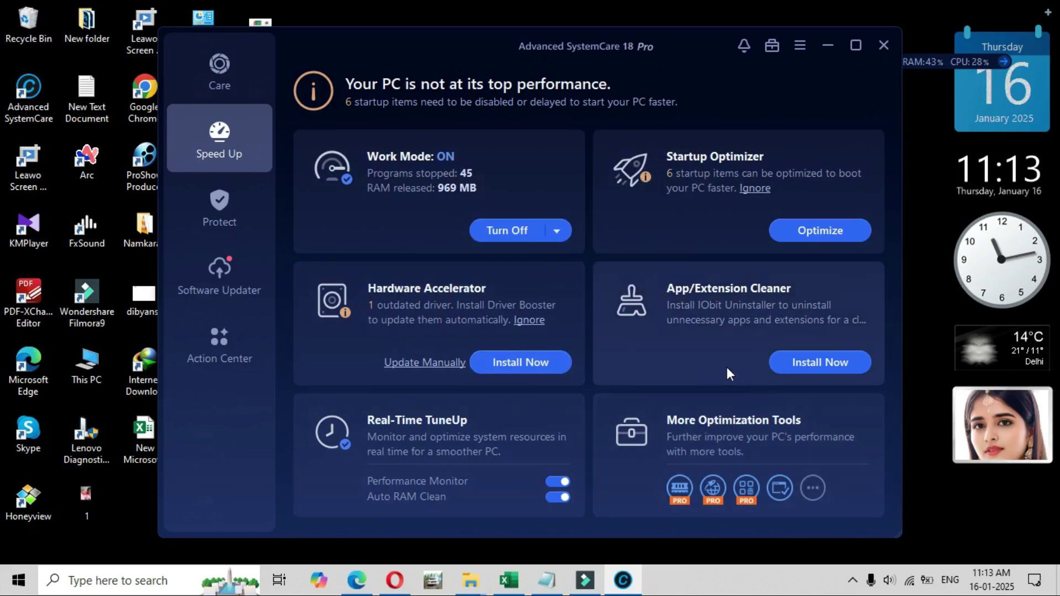
# Turn on Access Protection and Fingerprint Protection under Privacy Protection, and Anti-Spyware under System Protection.
pyautogui.click(241, 216)
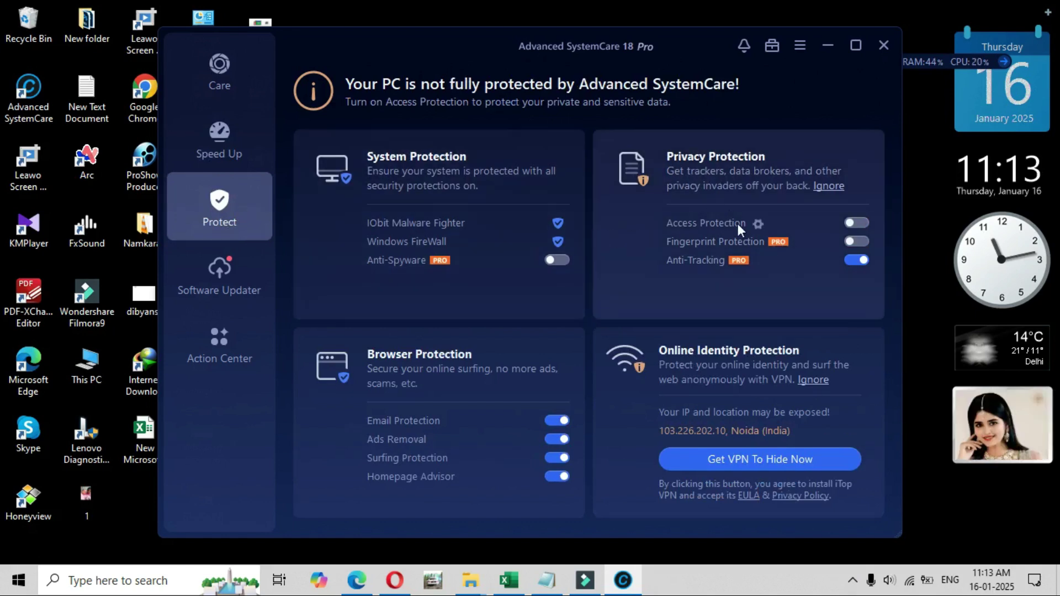
pyautogui.click(857, 223)
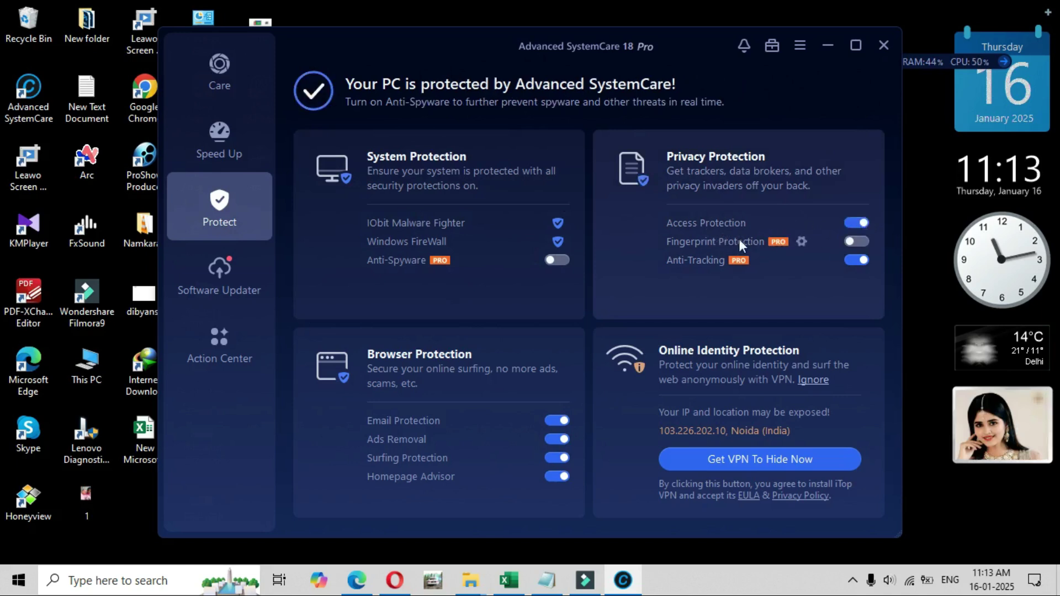
pyautogui.click(857, 242)
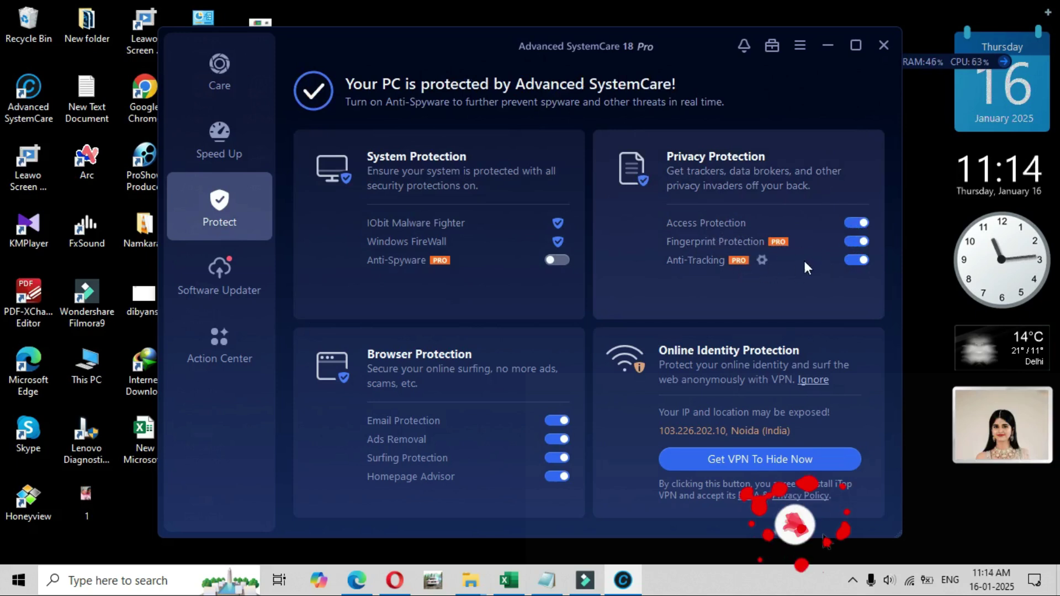
pyautogui.click(556, 261)
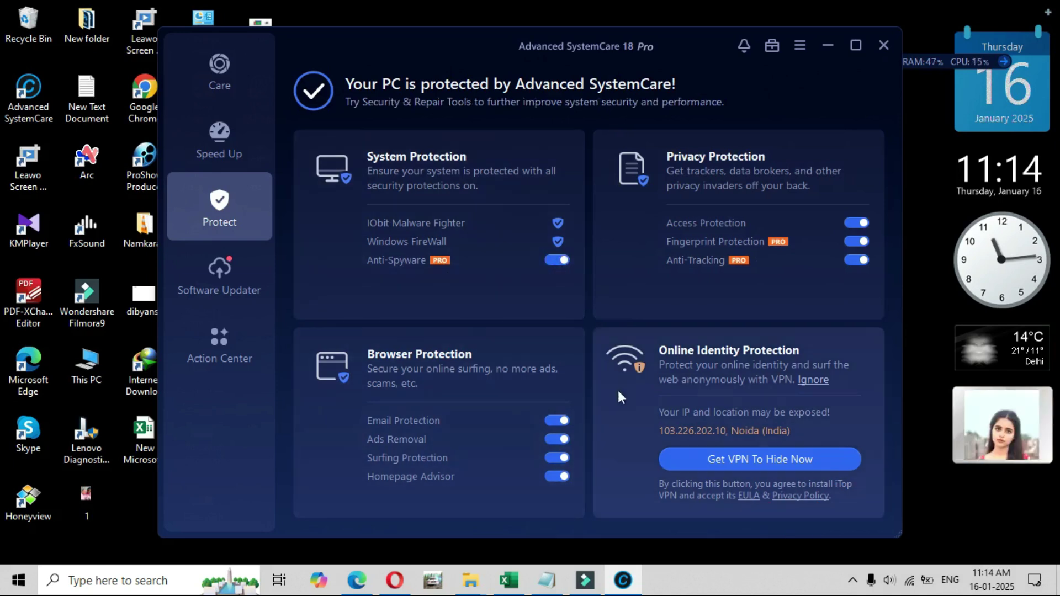
# Review the list of outdated programs in Software Updater.
pyautogui.click(229, 270)
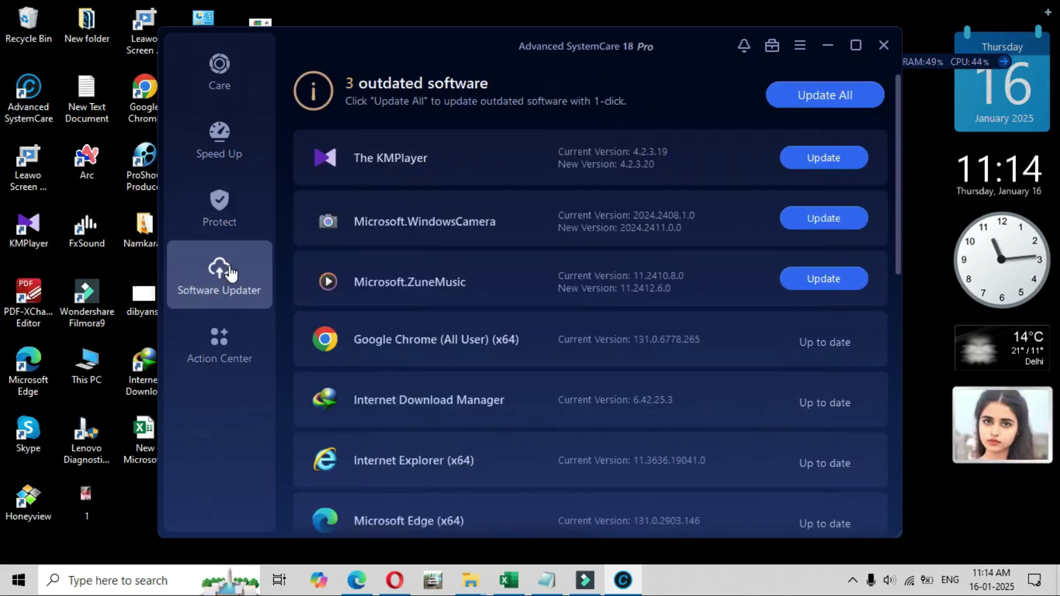
pyautogui.moveTo(456, 218)
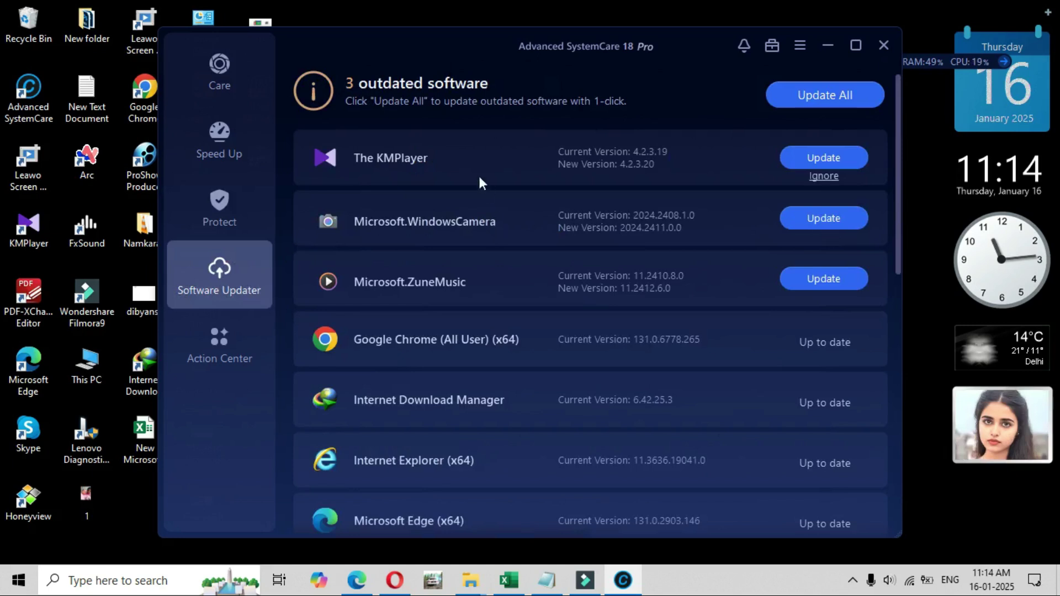